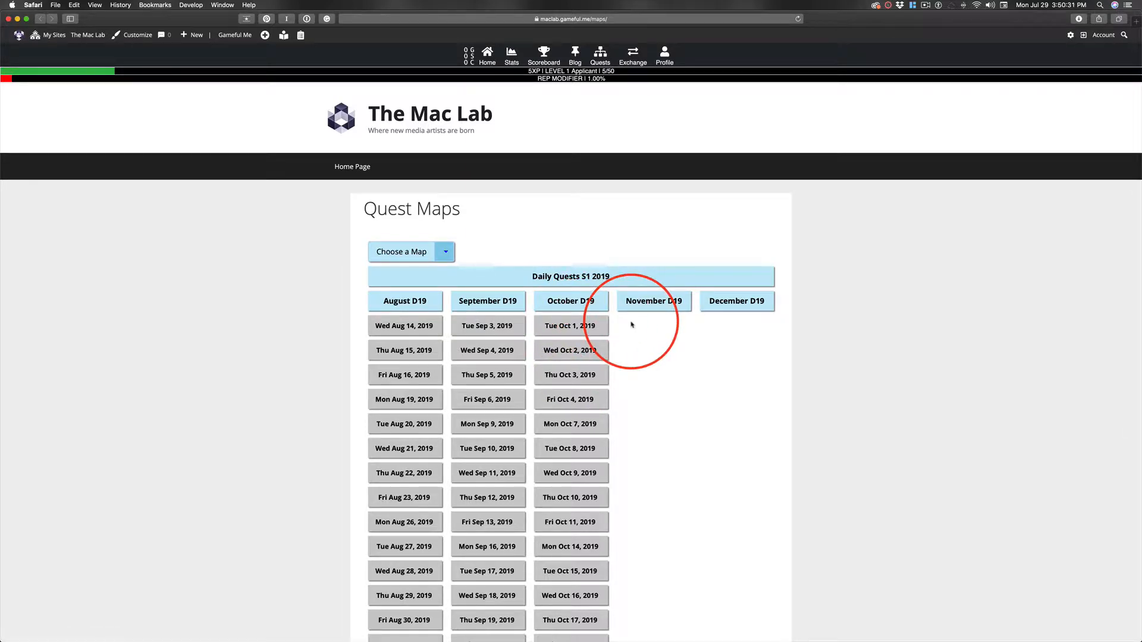
- Close the quest map page, clone the Wed Oct 30, 2019 quest and retitle the copy "Thu Oct 31, 2019"
{"action": "key", "text": "super+w"}
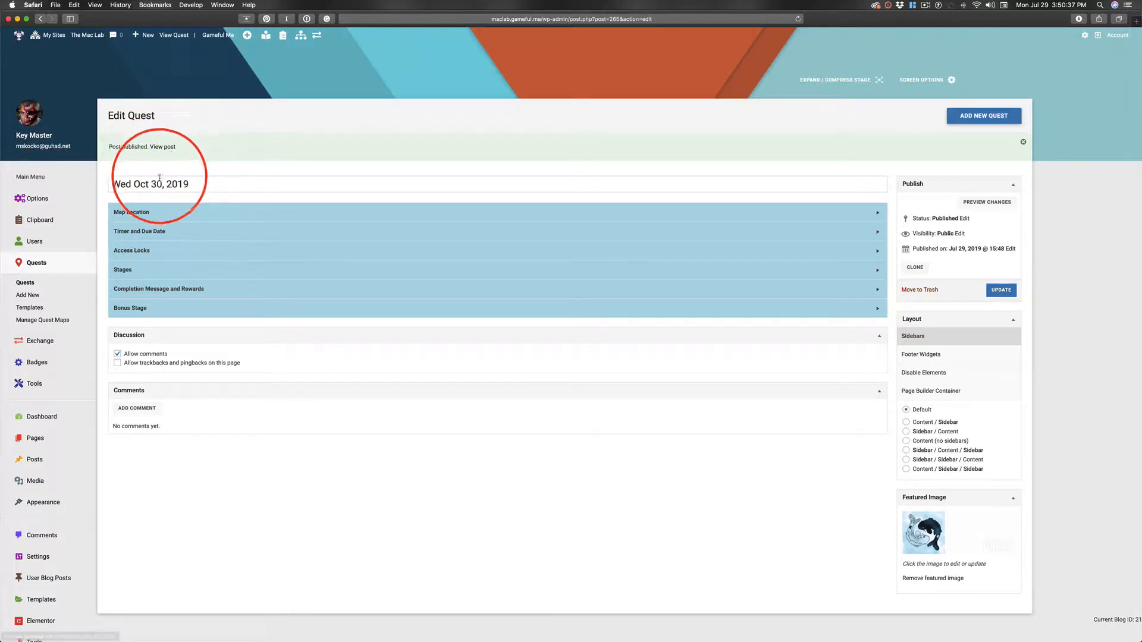
{"action": "left_click", "coordinate": [915, 267]}
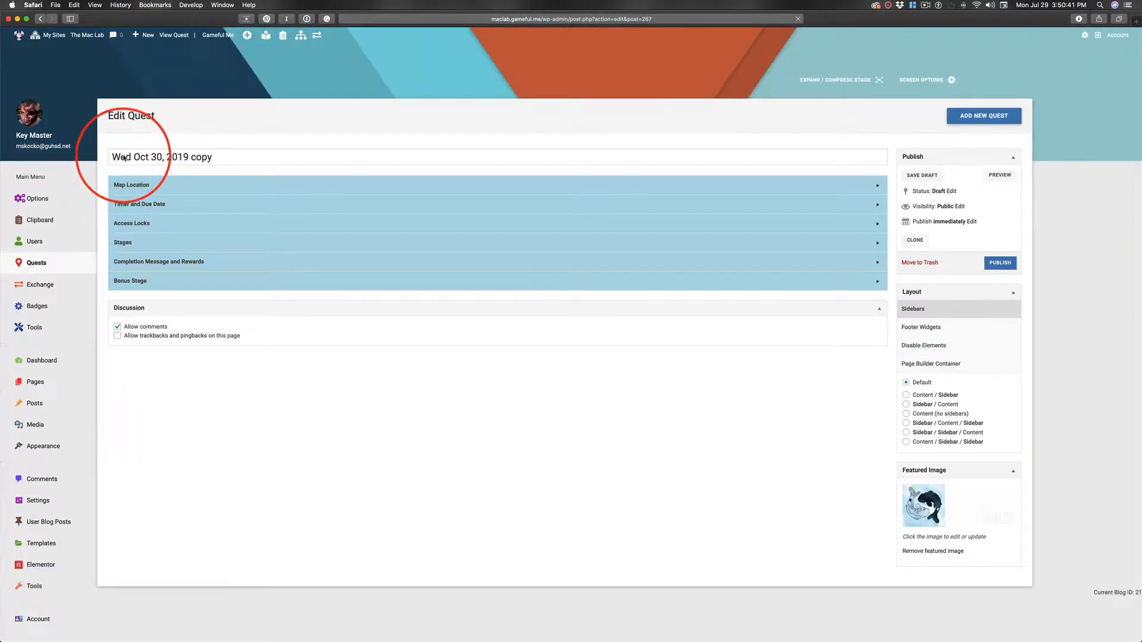
{"action": "left_click", "coordinate": [123, 156]}
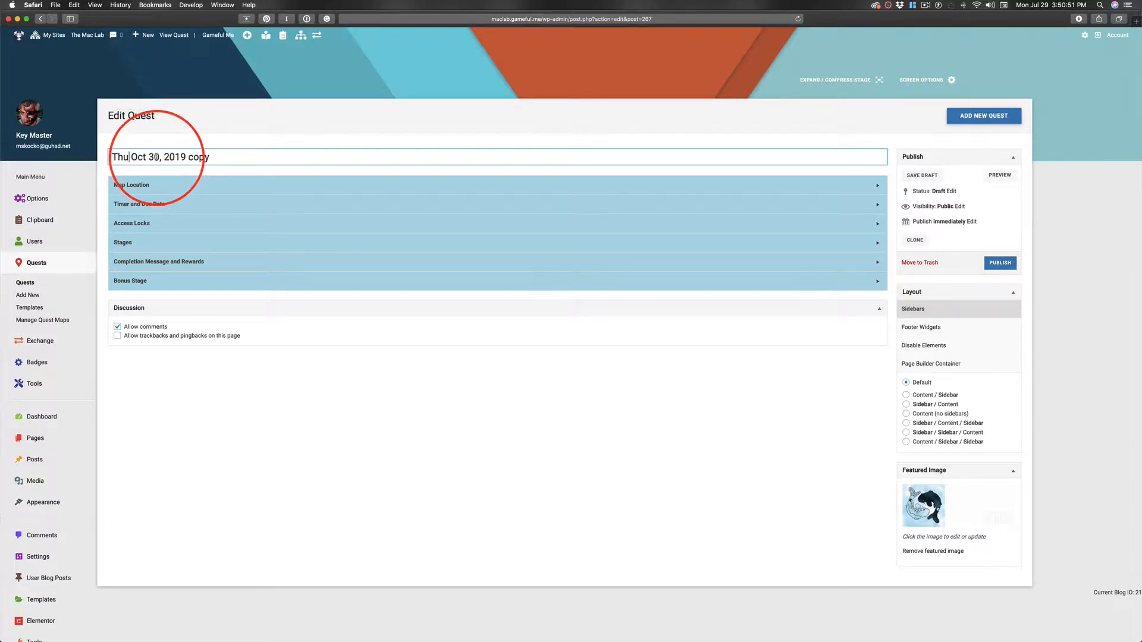
{"action": "double_click", "coordinate": [155, 156]}
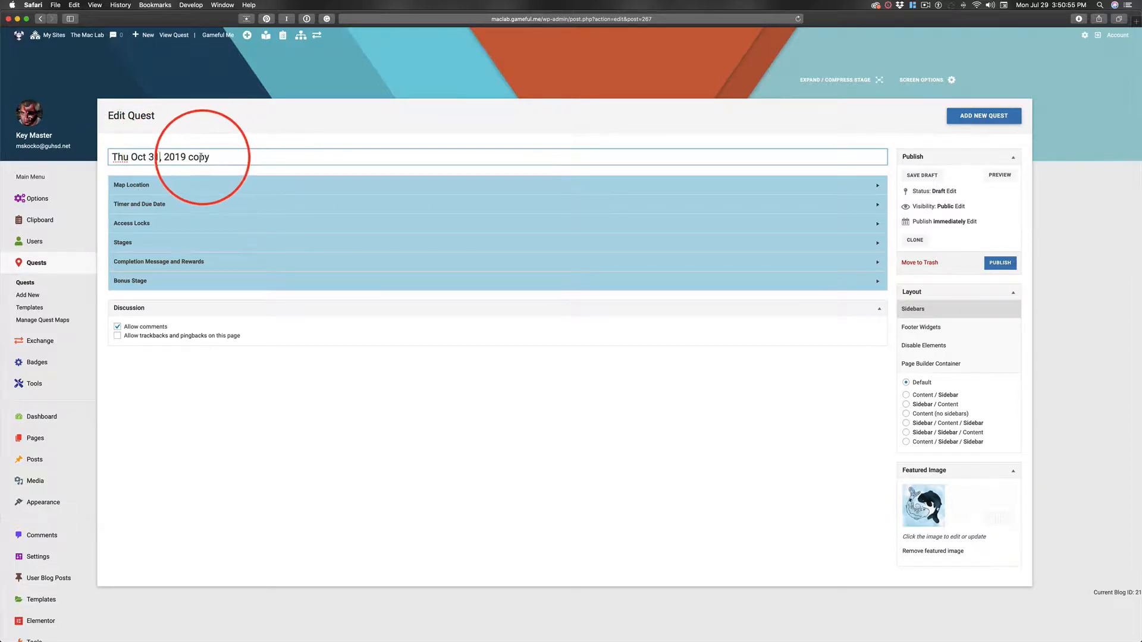
{"action": "left_click_drag", "start_coordinate": [201, 157], "coordinate": [209, 157]}
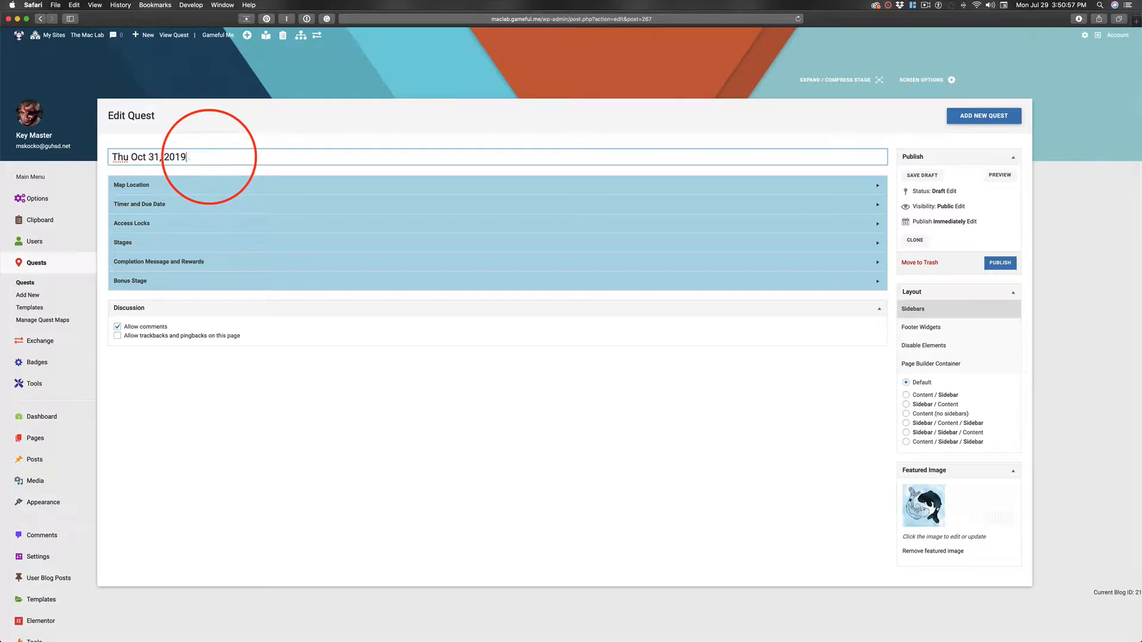
- Set the date of the quest's due date loot modifier to October 31, 2019
{"action": "left_click", "coordinate": [172, 207]}
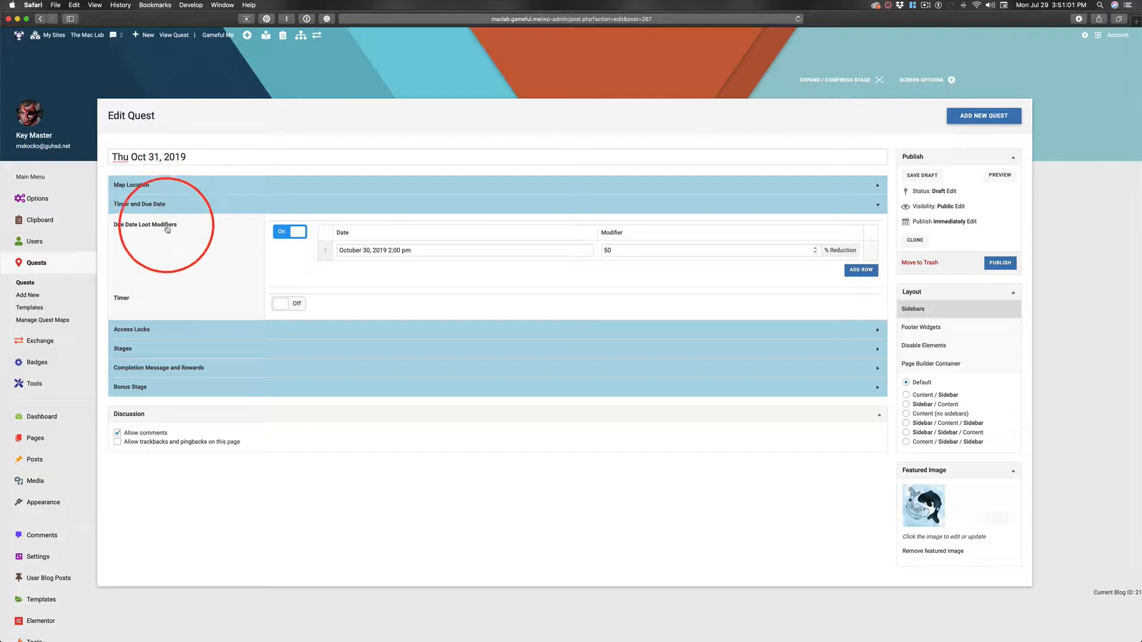
{"action": "left_click", "coordinate": [427, 251]}
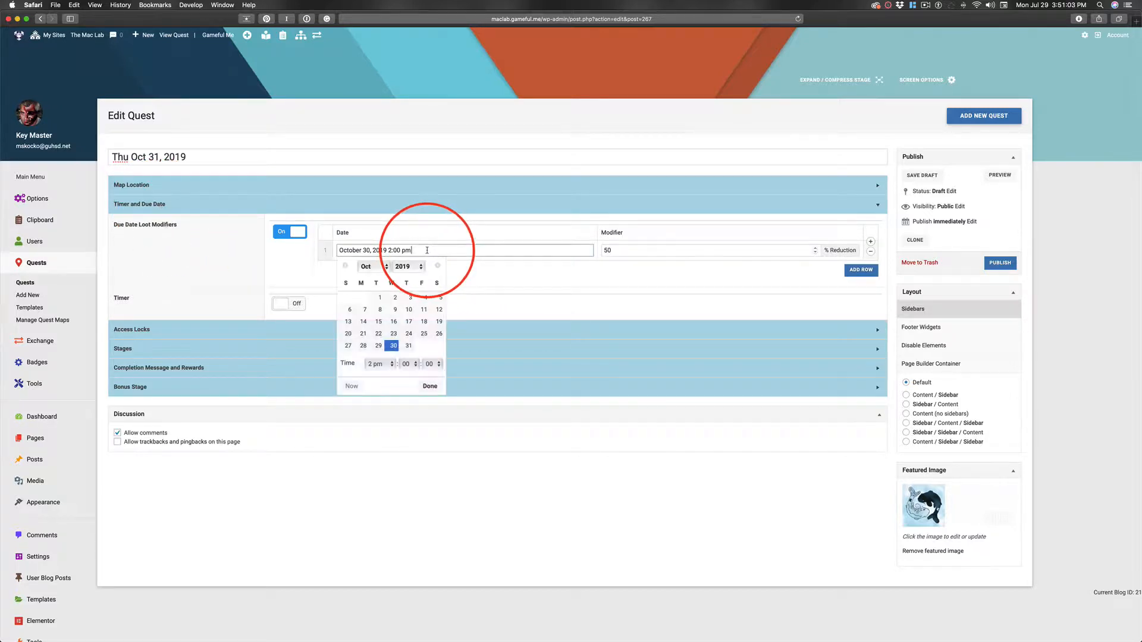
{"action": "left_click", "coordinate": [408, 346]}
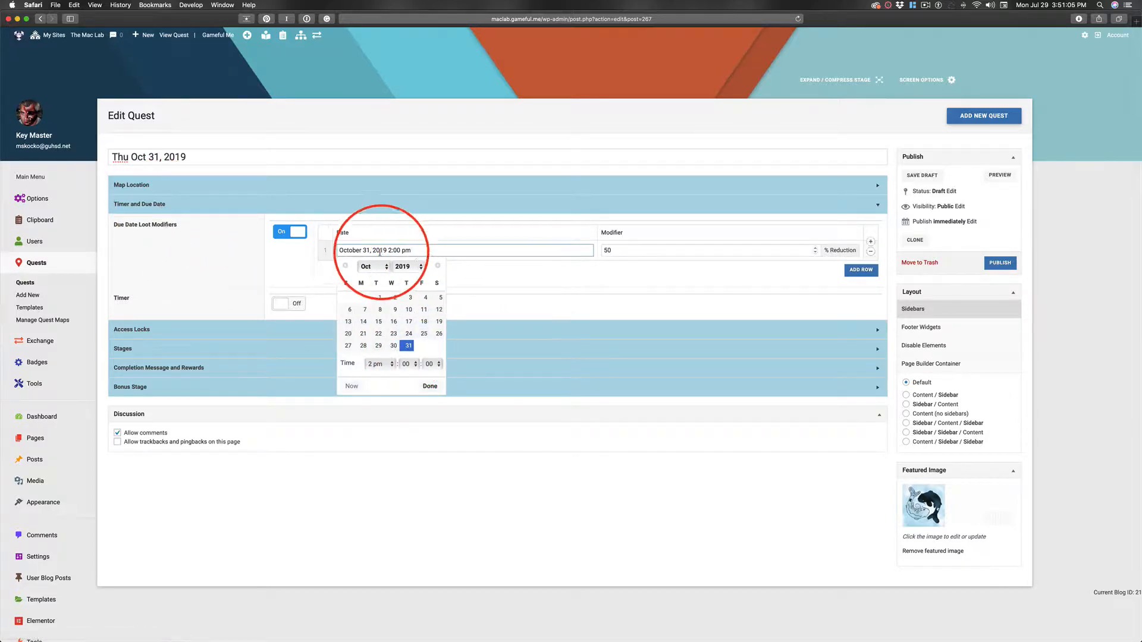
{"action": "left_click", "coordinate": [429, 386]}
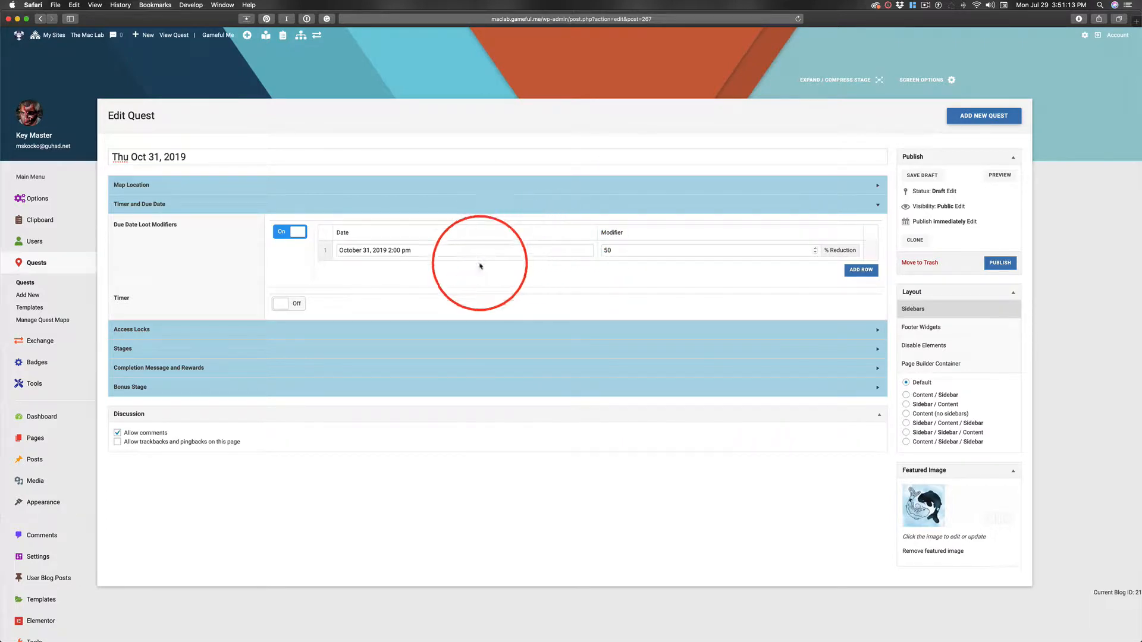
- Set the quest's Lock Until Date key to October 31, 2019 and publish the quest
{"action": "left_click", "coordinate": [302, 333]}
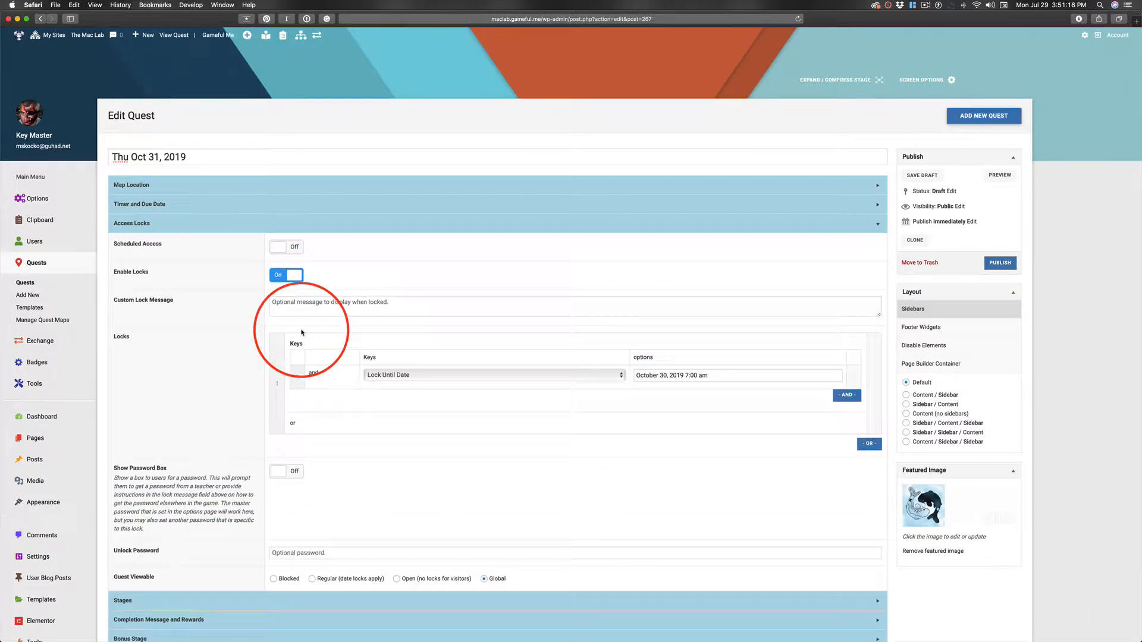
{"action": "left_click", "coordinate": [729, 377]}
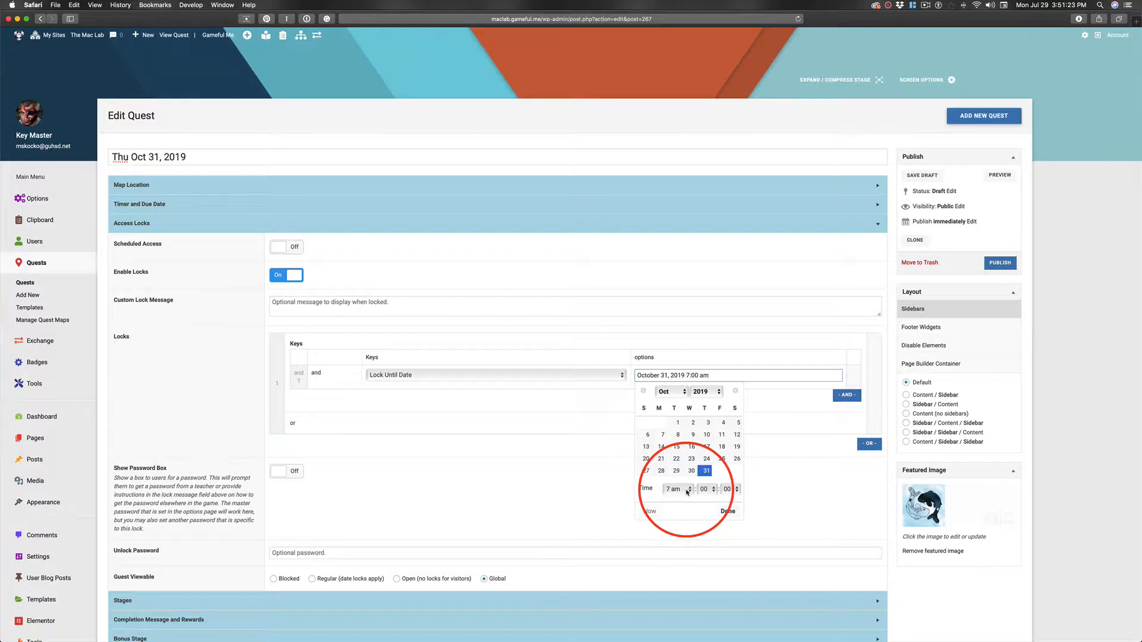
{"action": "left_click", "coordinate": [724, 512]}
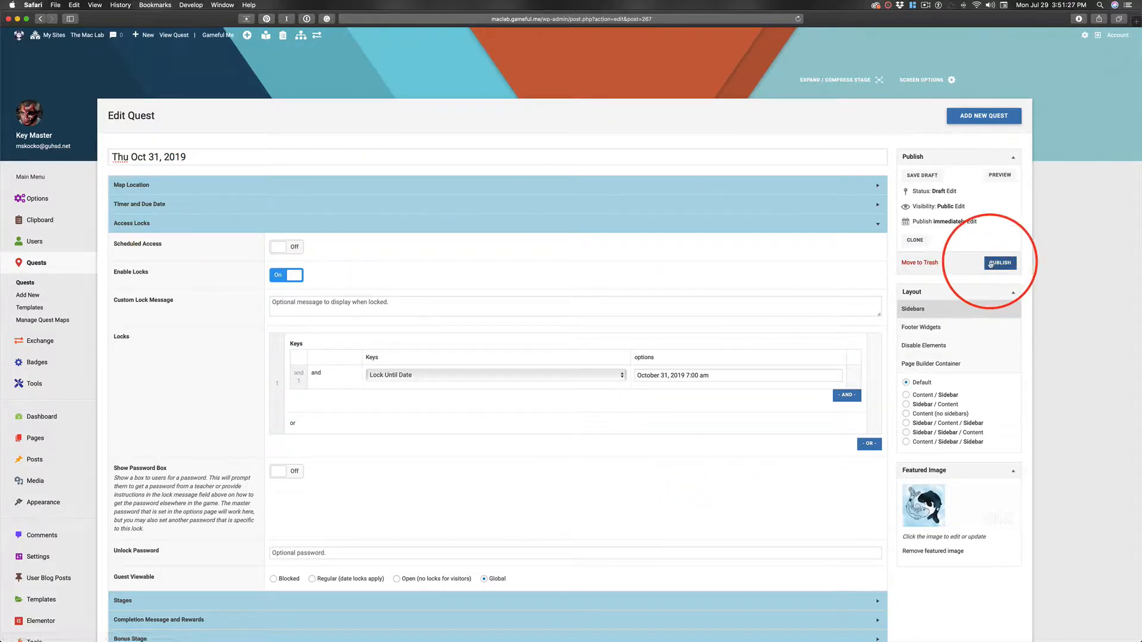
{"action": "left_click", "coordinate": [988, 263]}
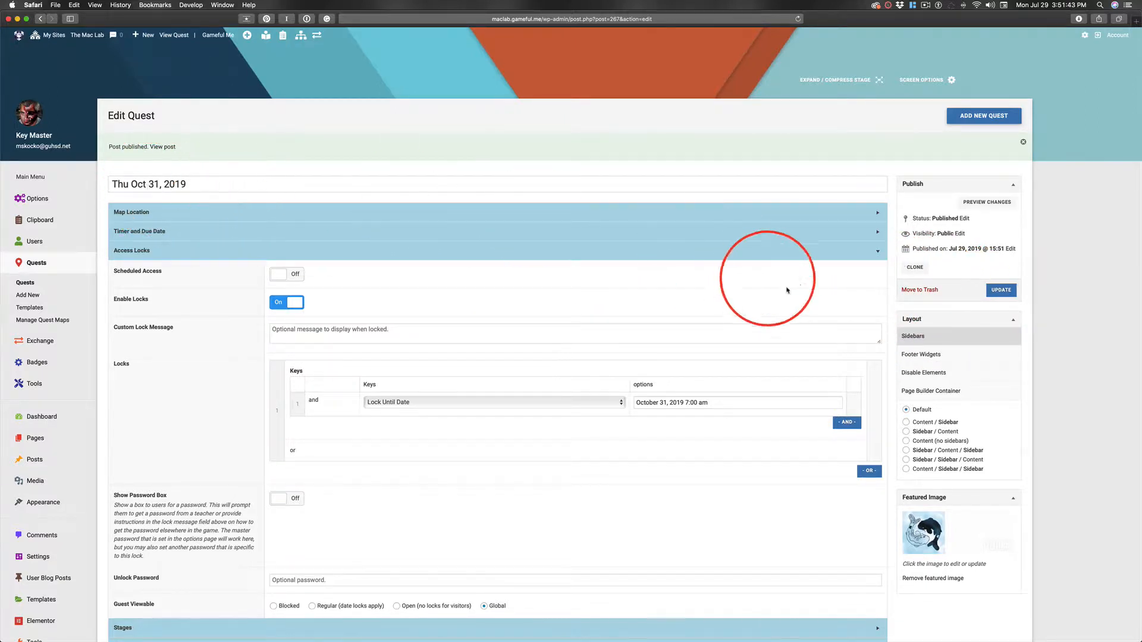
- Clone the published quest as "Fri Nov 1, 2019" with its due date loot modifier set to November 1, 2019
{"action": "left_click", "coordinate": [914, 267]}
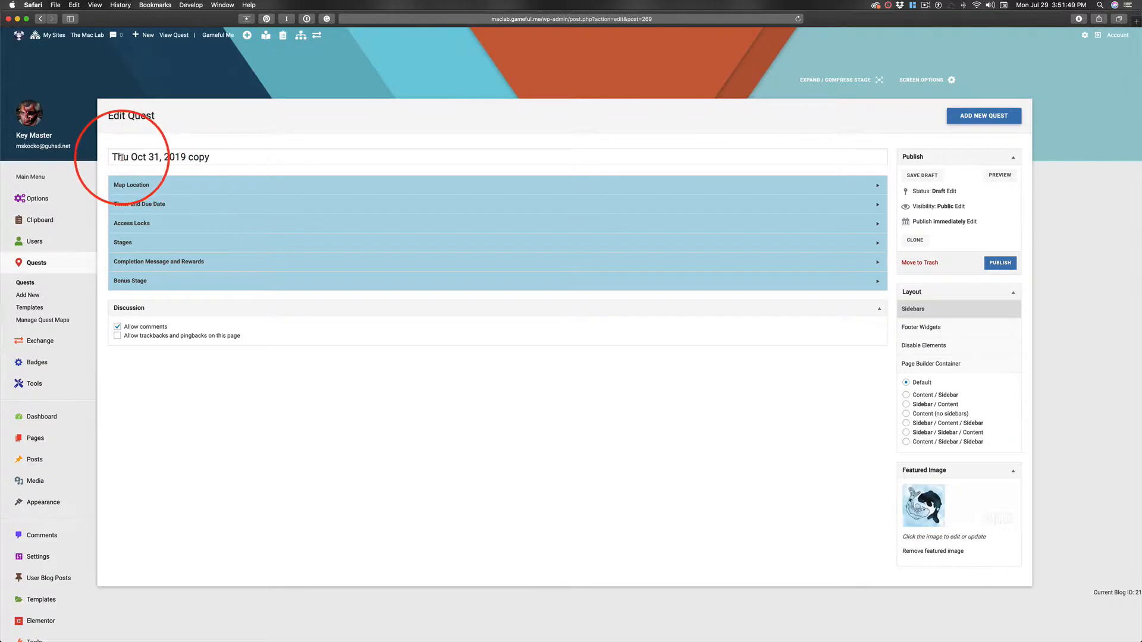
{"action": "double_click", "coordinate": [121, 156]}
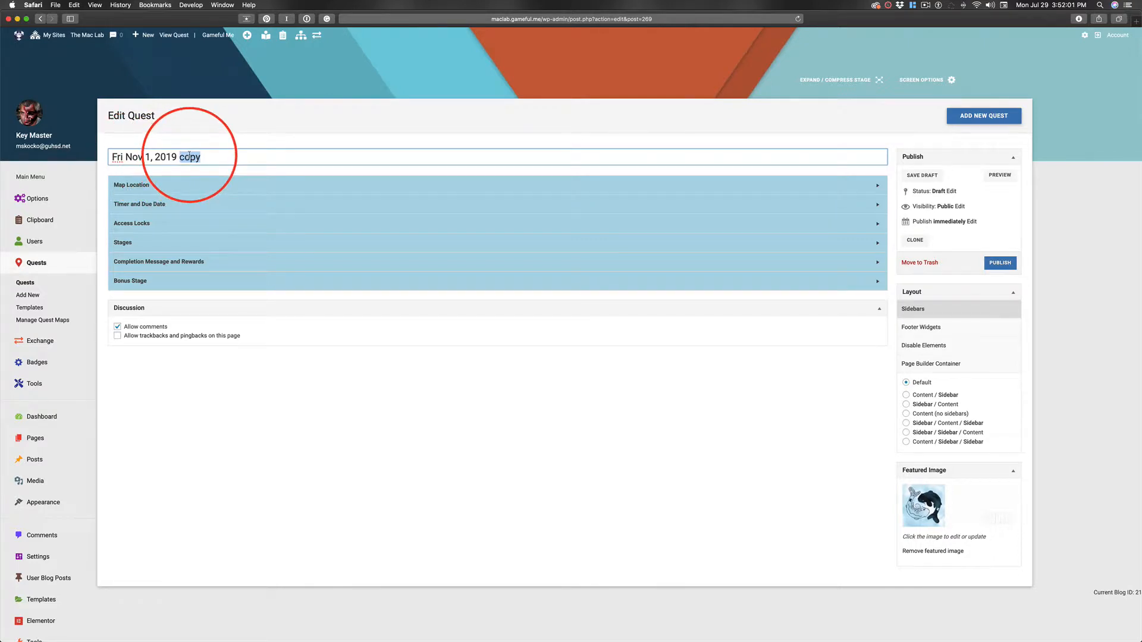
{"action": "left_click", "coordinate": [188, 204]}
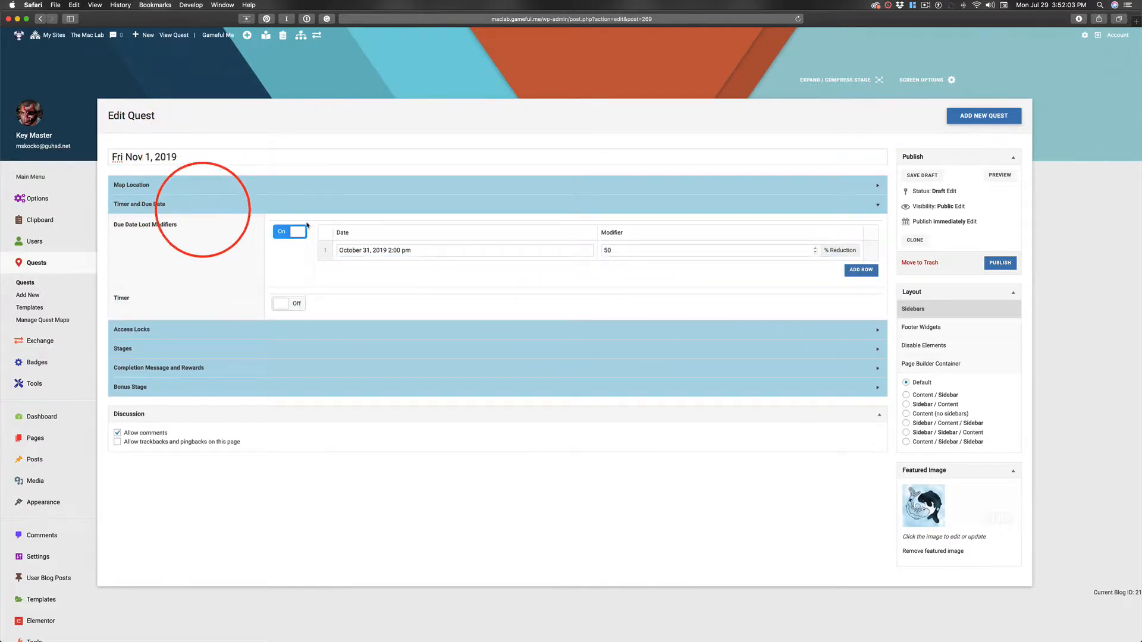
{"action": "left_click", "coordinate": [436, 251]}
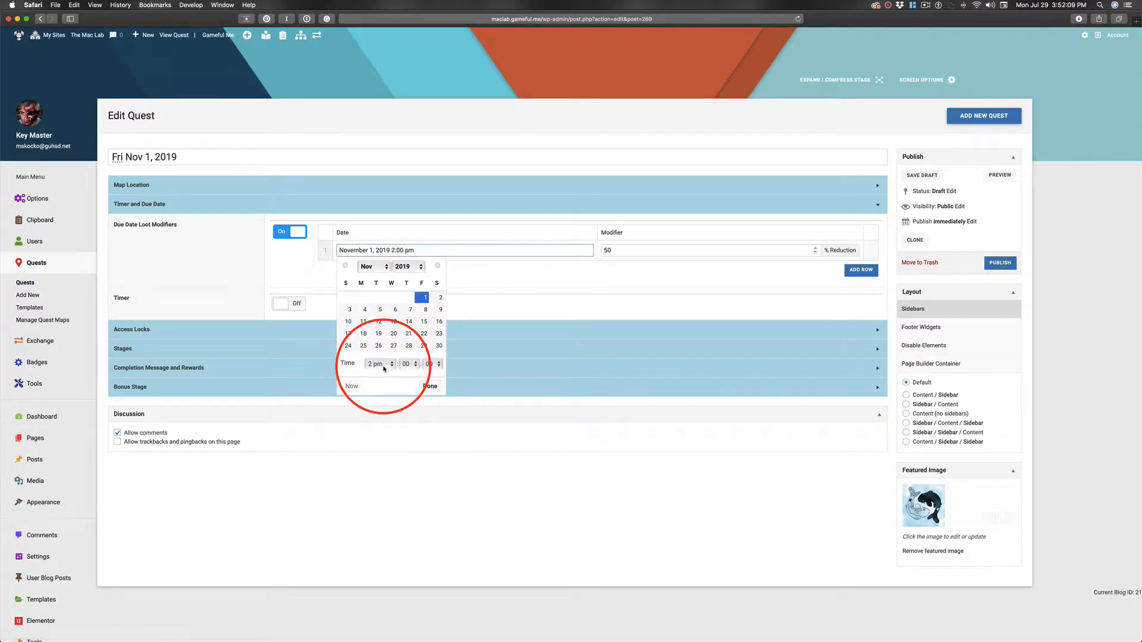
{"action": "left_click", "coordinate": [430, 386]}
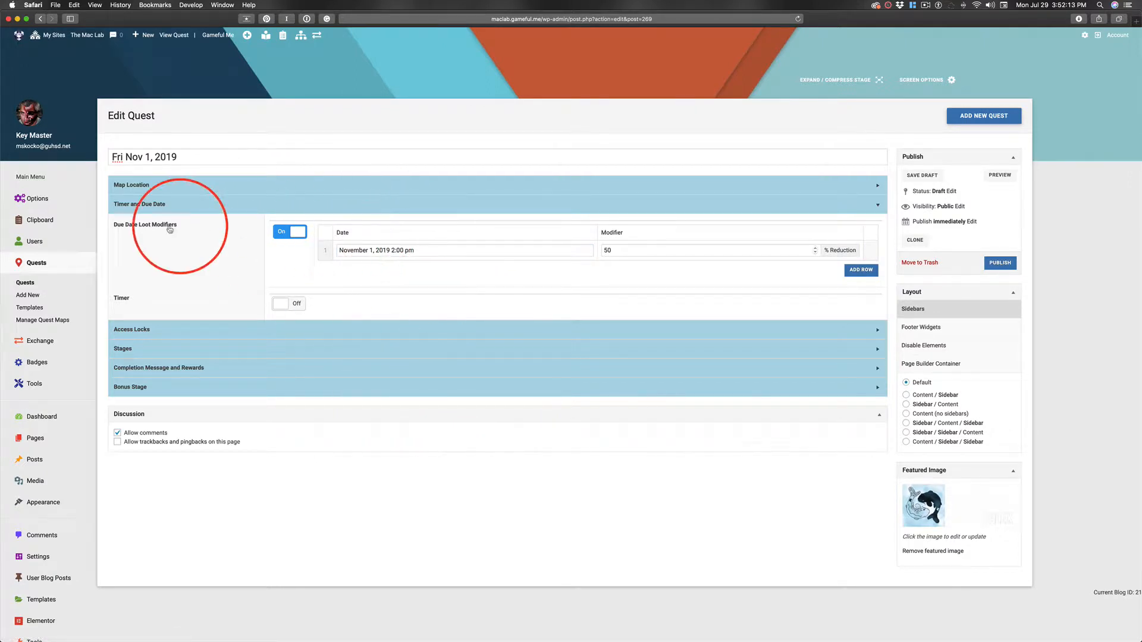
- Set the Lock Until Date key in the quest's access locks to November 1, 2019
{"action": "left_click", "coordinate": [544, 329]}
{"action": "left_click", "coordinate": [733, 376]}
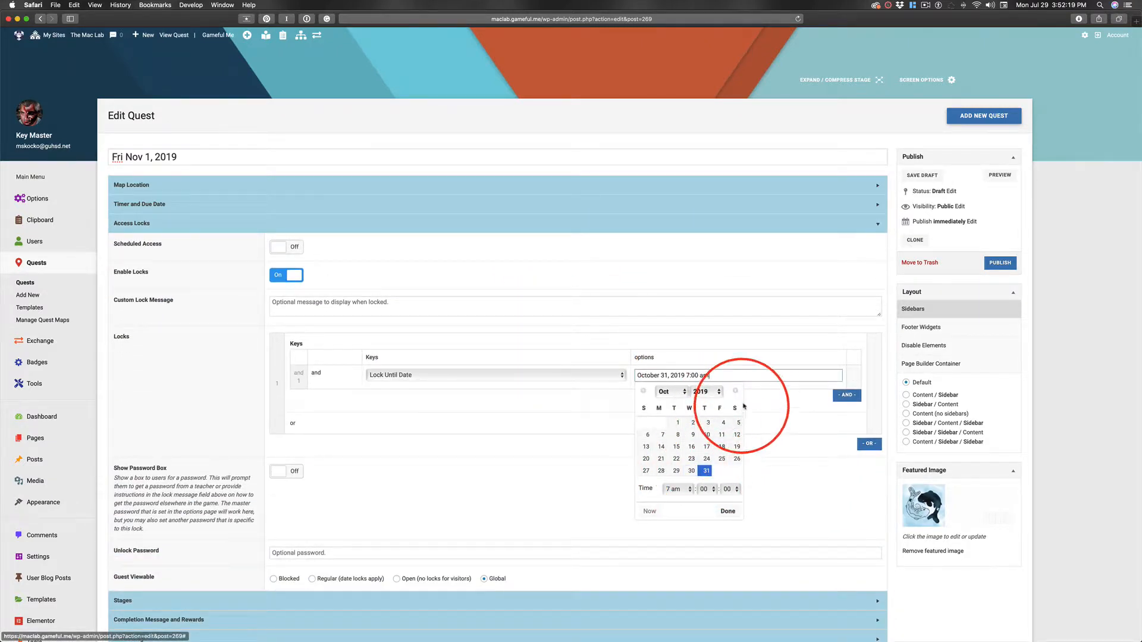
{"action": "left_click", "coordinate": [736, 392]}
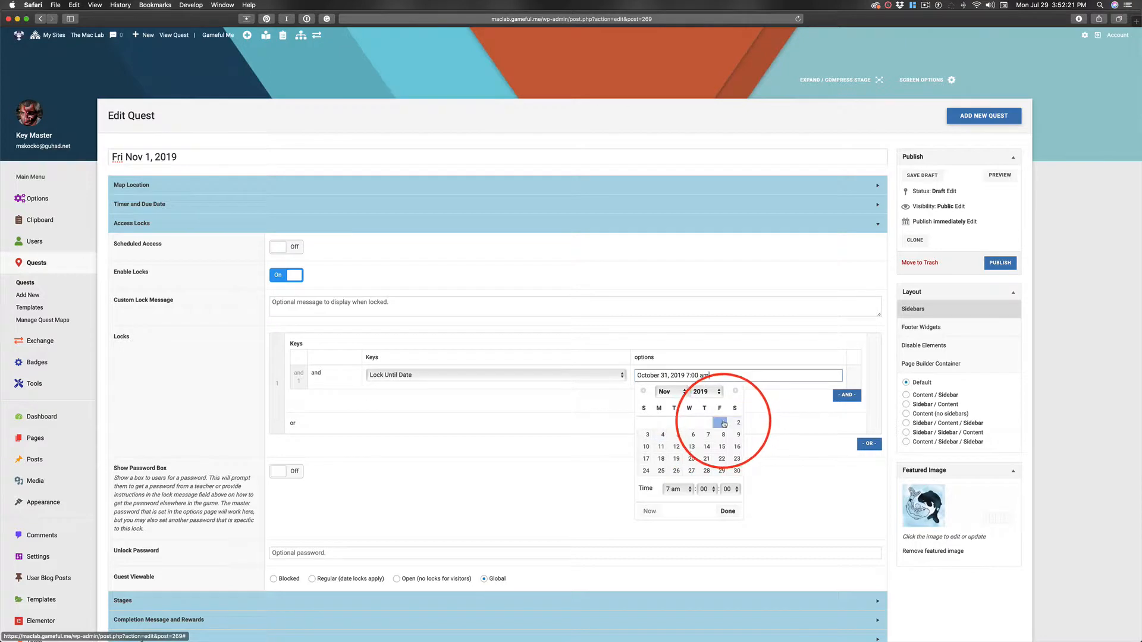
{"action": "left_click", "coordinate": [728, 510]}
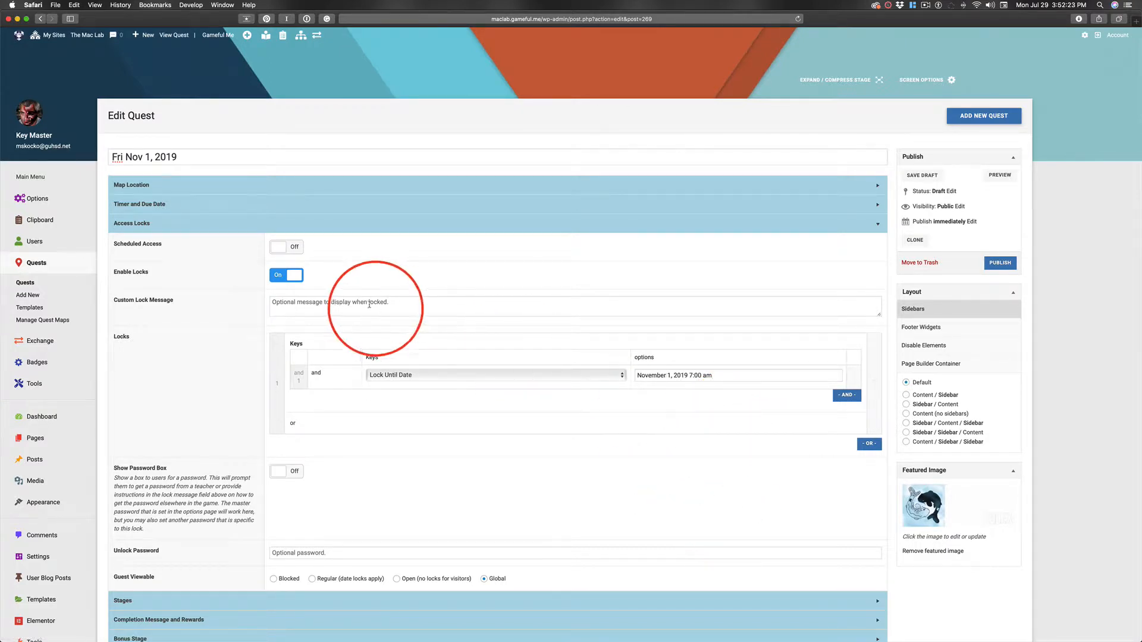
- Change the quest's map location to November D19 and publish the quest
{"action": "left_click", "coordinate": [136, 186]}
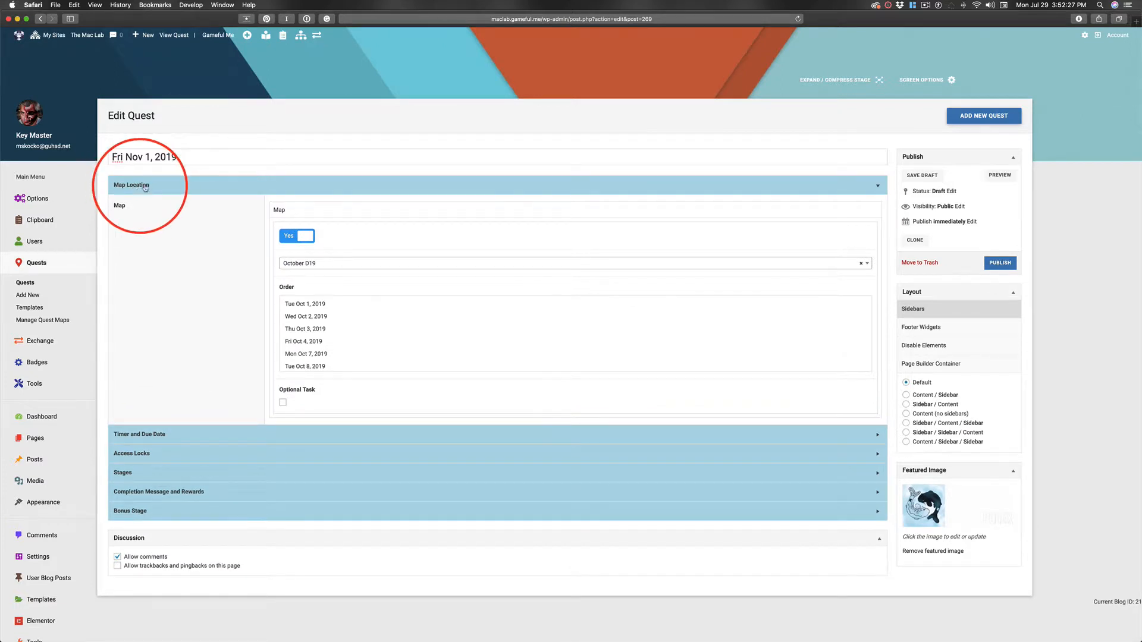
{"action": "left_click", "coordinate": [333, 263]}
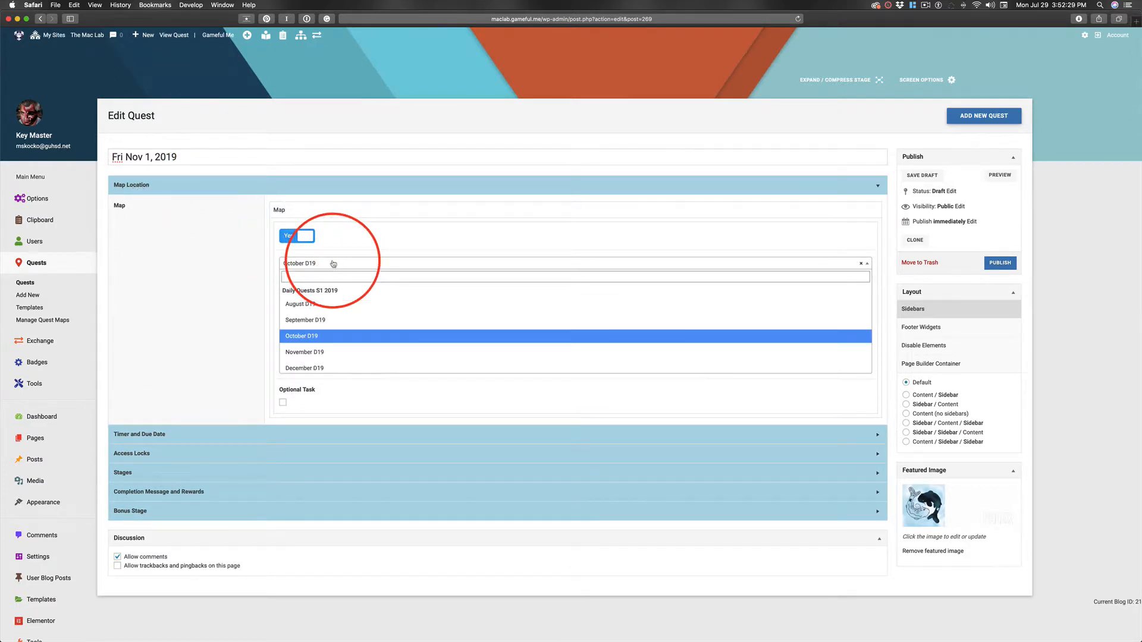
{"action": "left_click", "coordinate": [315, 353]}
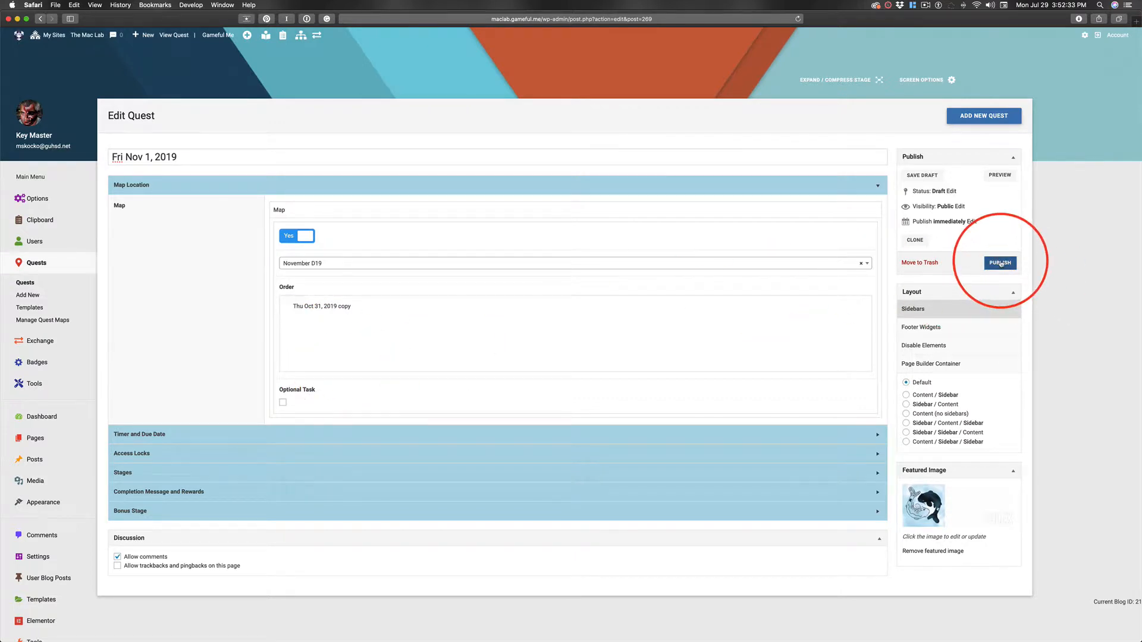
{"action": "left_click", "coordinate": [1000, 263]}
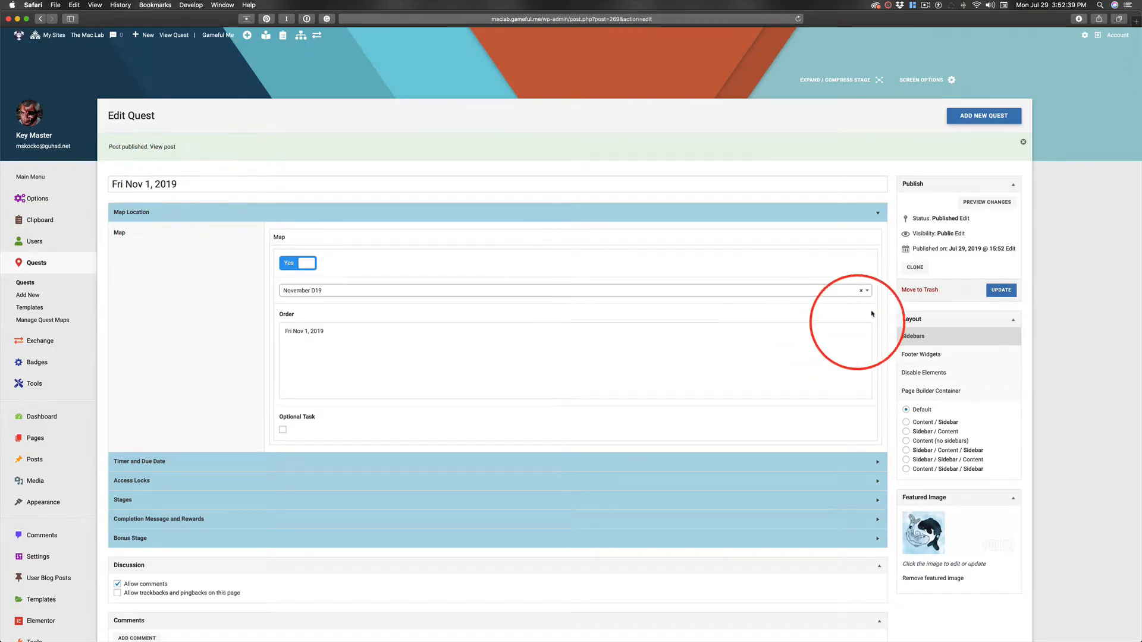
- Clone the Fri Nov 1, 2019 quest and retitle the copy "Mon Nov 4, 2019"
{"action": "left_click", "coordinate": [914, 267]}
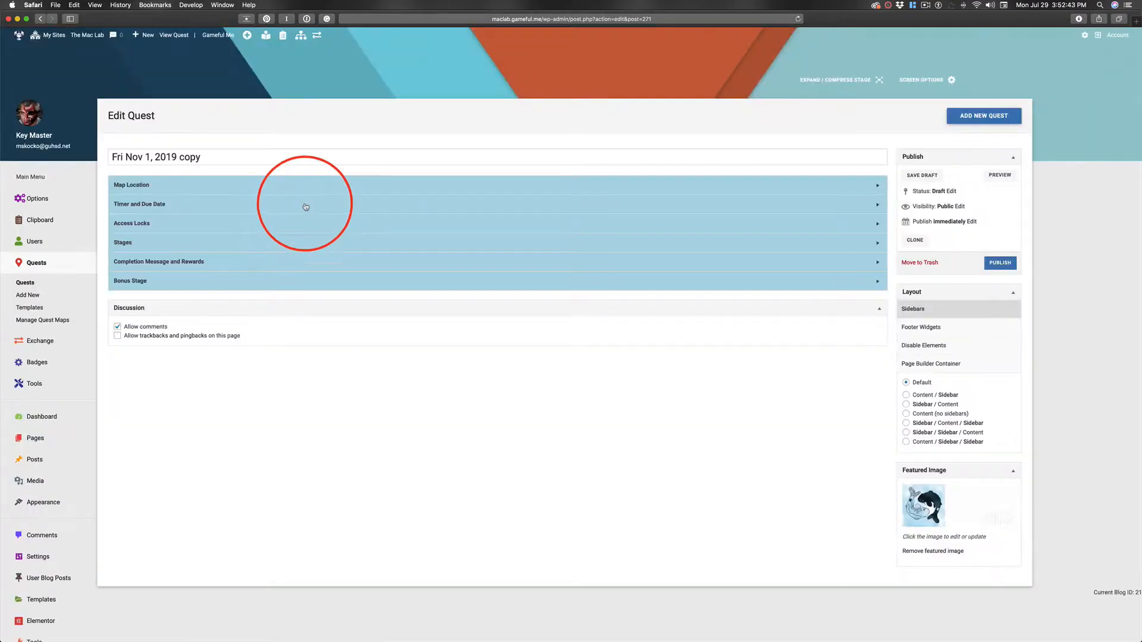
{"action": "double_click", "coordinate": [117, 156]}
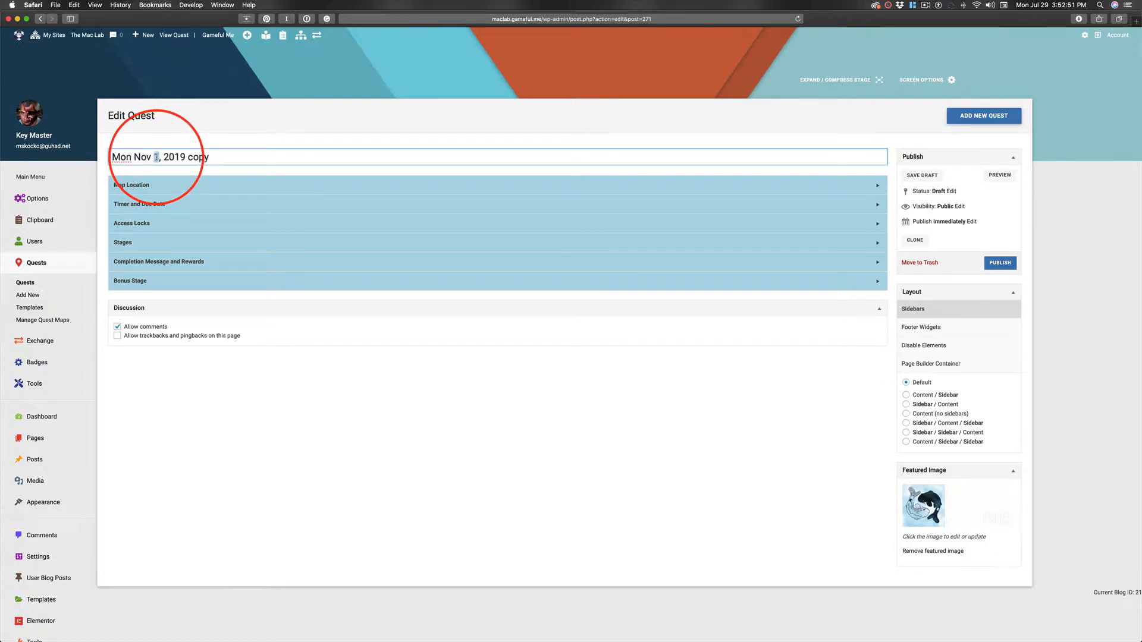
{"action": "type", "text": "4"}
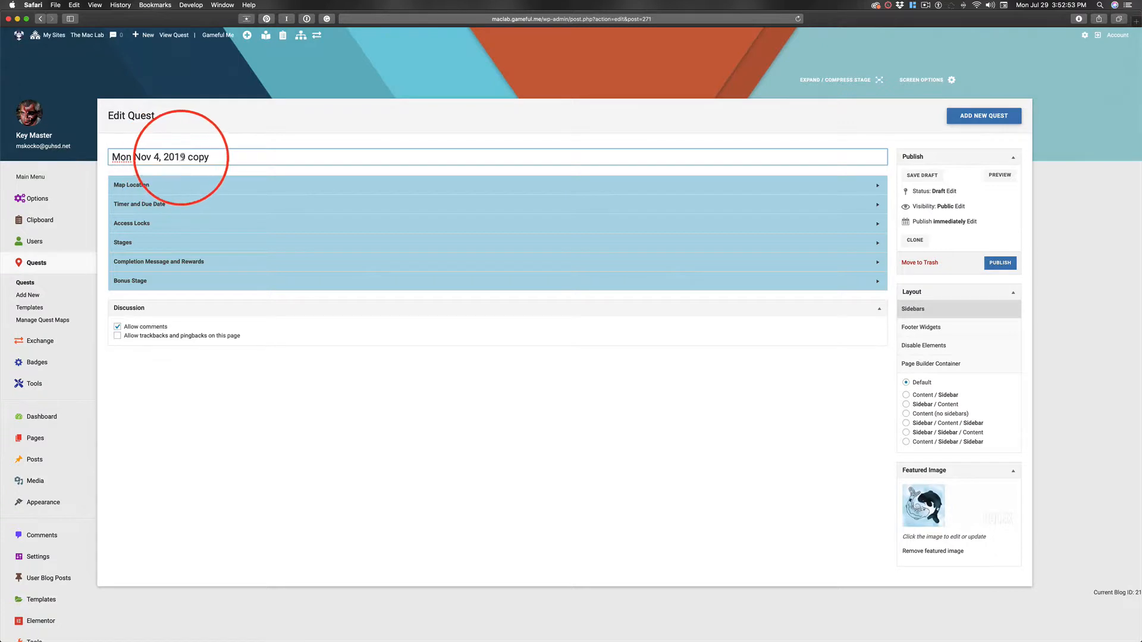
{"action": "key", "text": "BackSpace"}
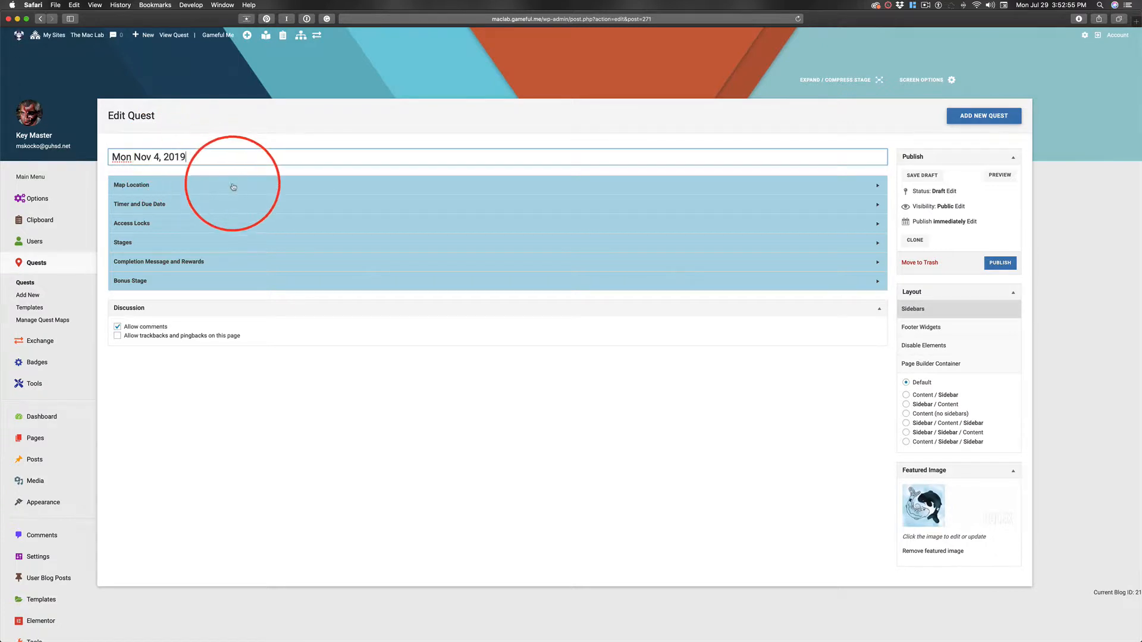
- Set the date of the cloned quest's due date loot modifier to November 4, 2019
{"action": "left_click", "coordinate": [269, 204]}
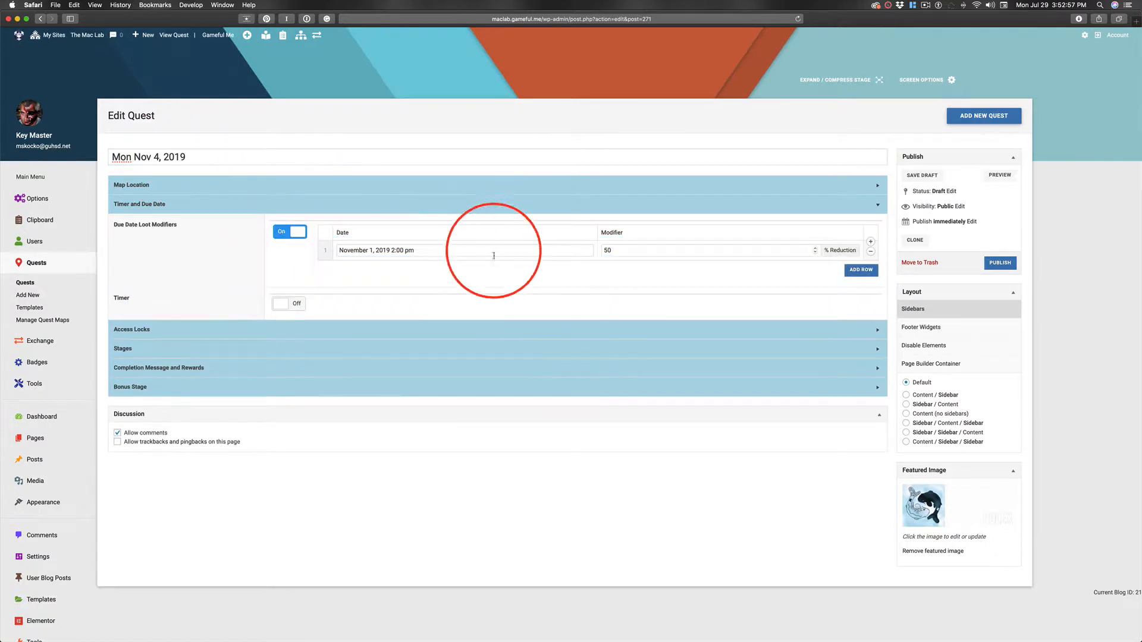
{"action": "left_click", "coordinate": [420, 251]}
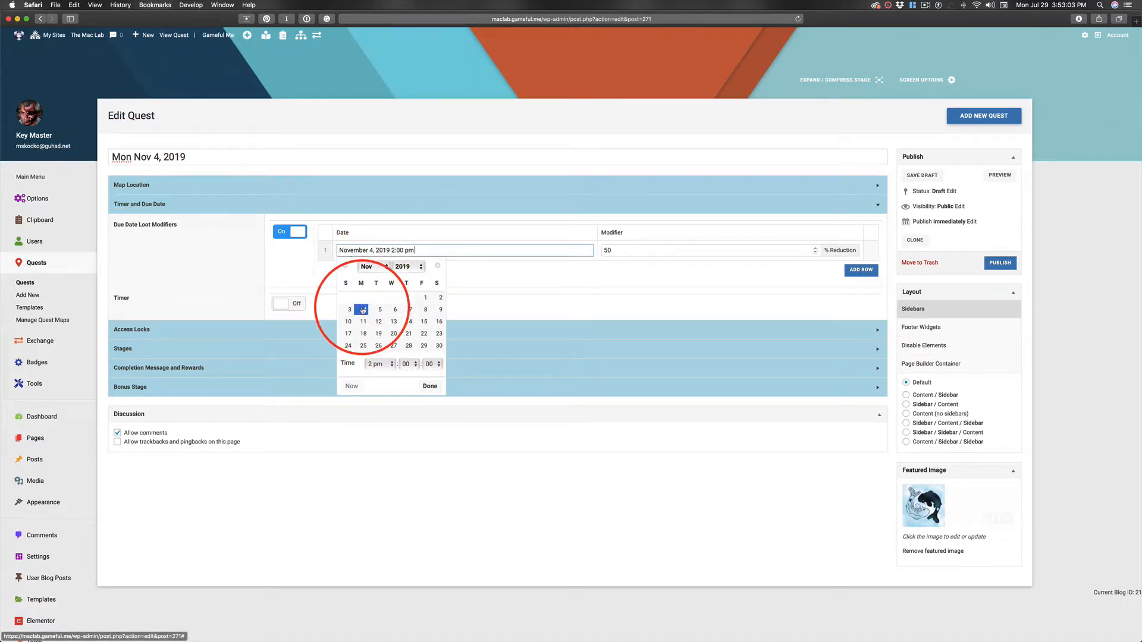
{"action": "left_click", "coordinate": [430, 385]}
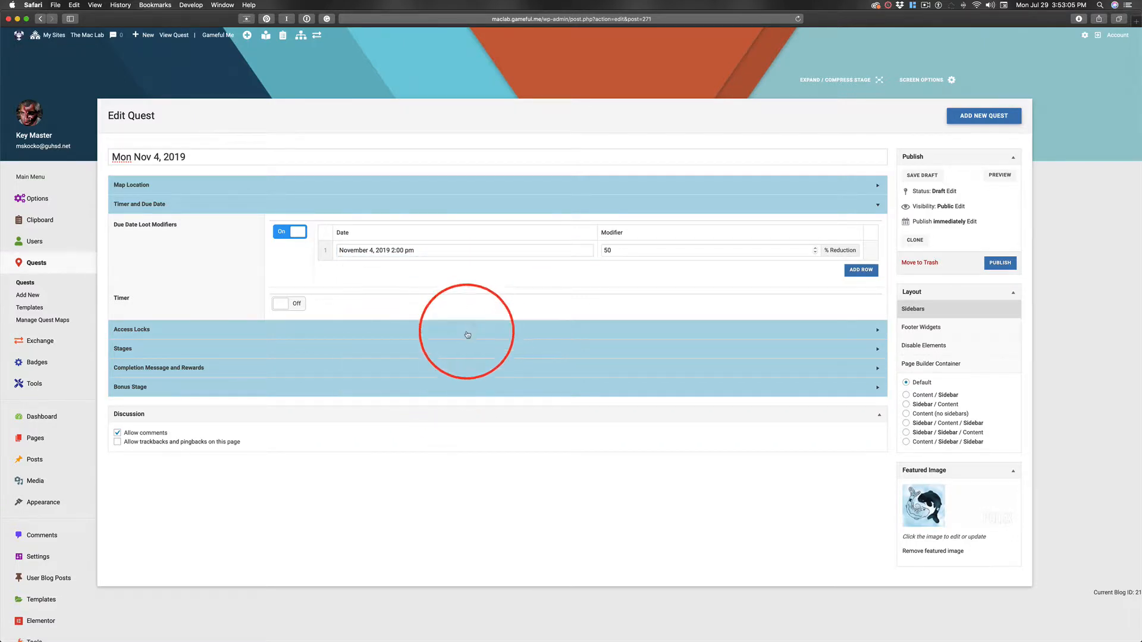
- Set the Lock Until Date key in the quest's access locks to November 4, 2019
{"action": "left_click", "coordinate": [468, 335]}
{"action": "left_click", "coordinate": [724, 374]}
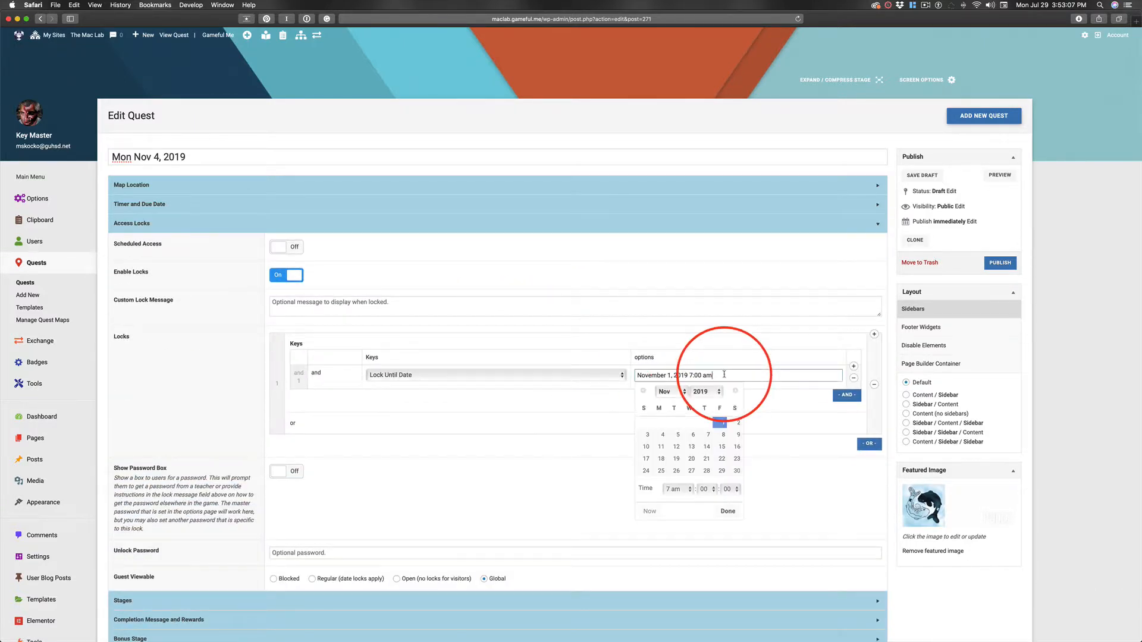
{"action": "left_click", "coordinate": [663, 434]}
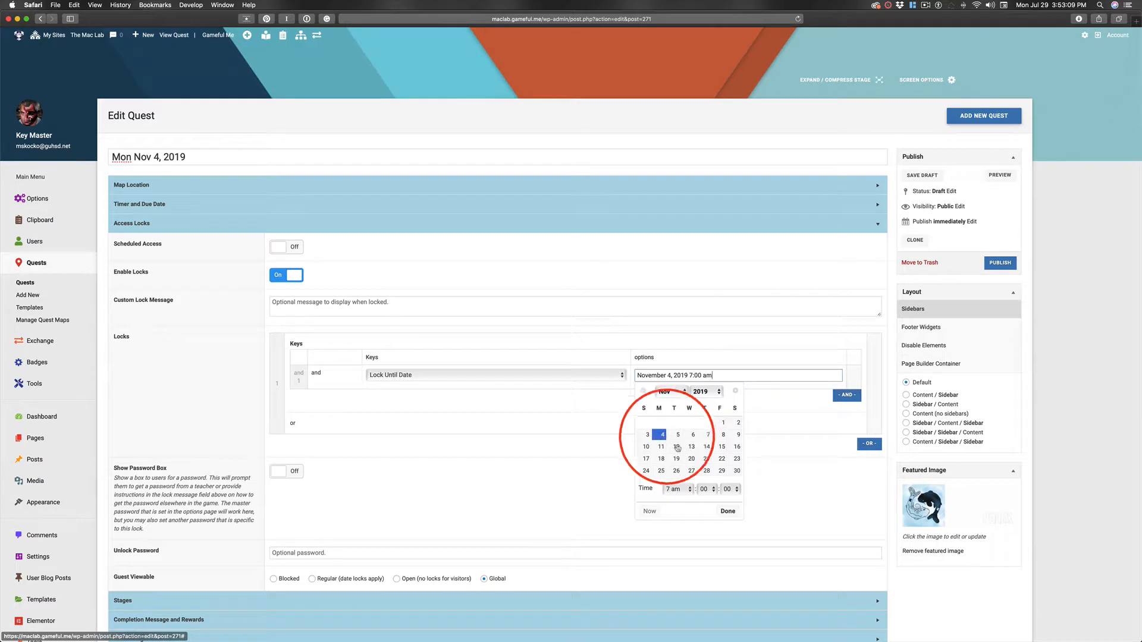
{"action": "left_click", "coordinate": [729, 512]}
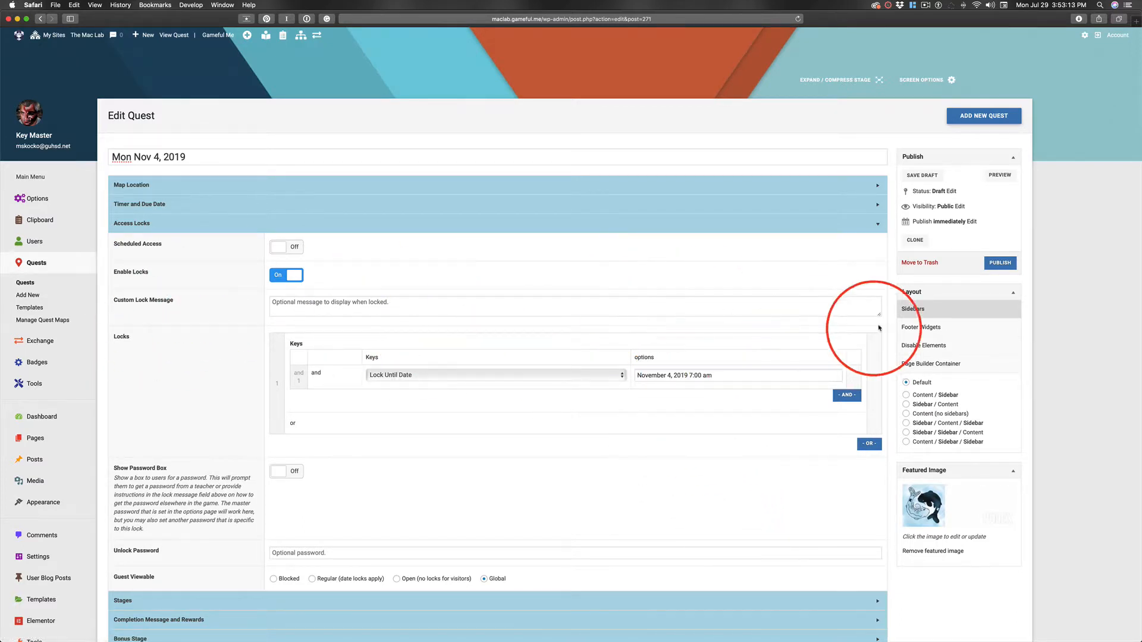
- Publish the Mon Nov 4, 2019 quest and collapse its Access Locks section
{"action": "left_click", "coordinate": [995, 263]}
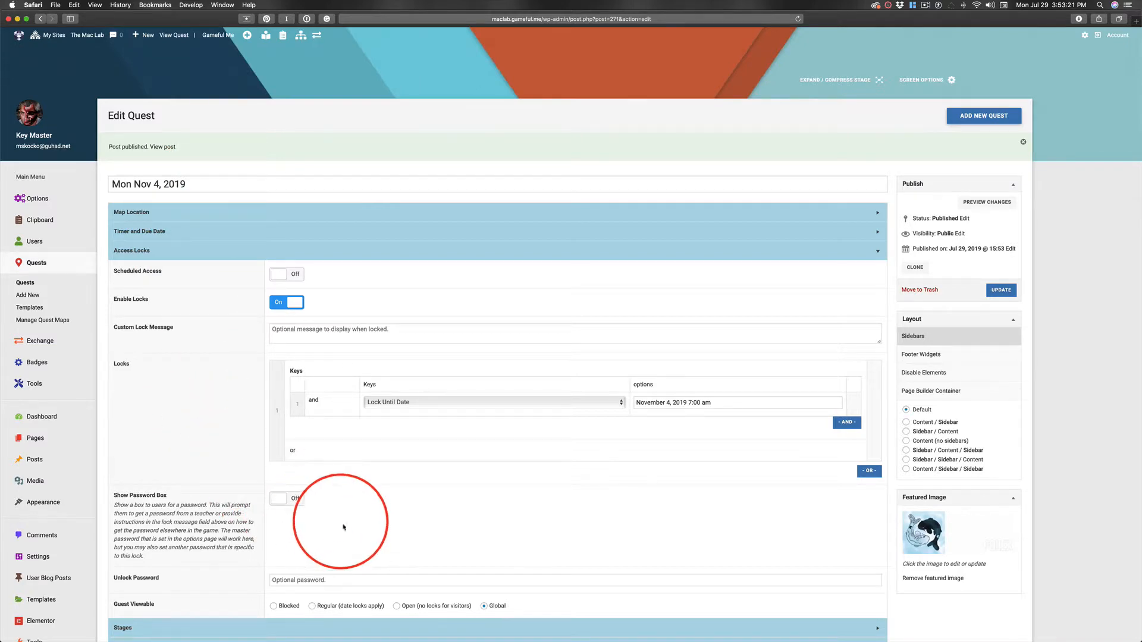
{"action": "scroll", "coordinate": [326, 517], "scroll_direction": "down", "scroll_amount": 5}
{"action": "left_click", "coordinate": [154, 122]}
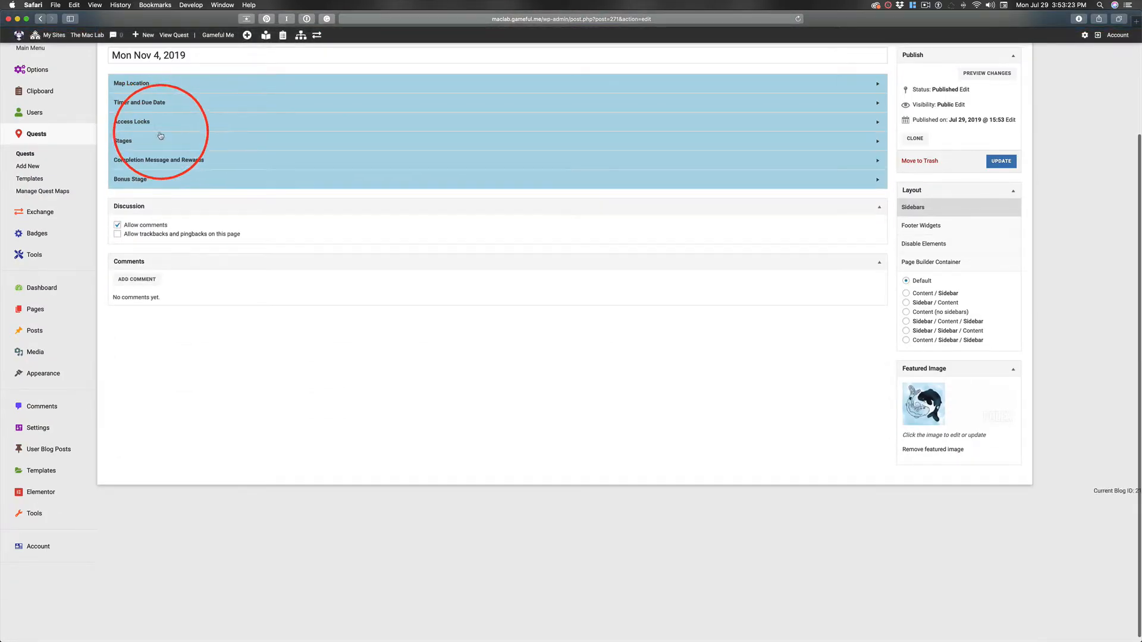
- Review the quest's stage content and rewards, along with its completion message and bonus loot settings
{"action": "left_click", "coordinate": [159, 142]}
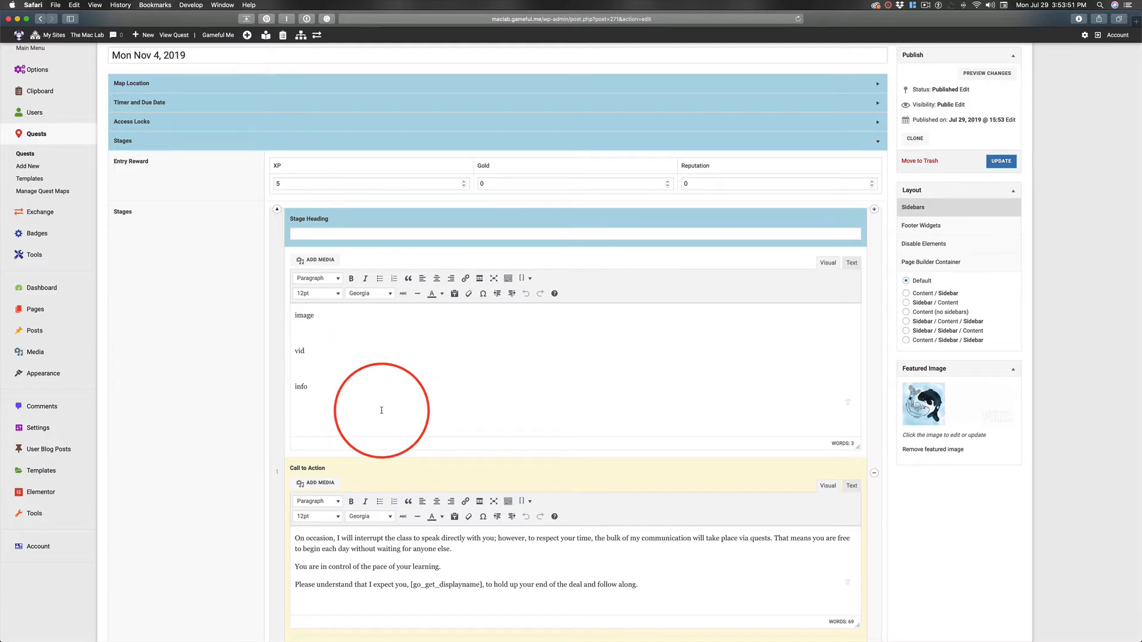
{"action": "scroll", "coordinate": [260, 417], "scroll_direction": "down", "scroll_amount": 2}
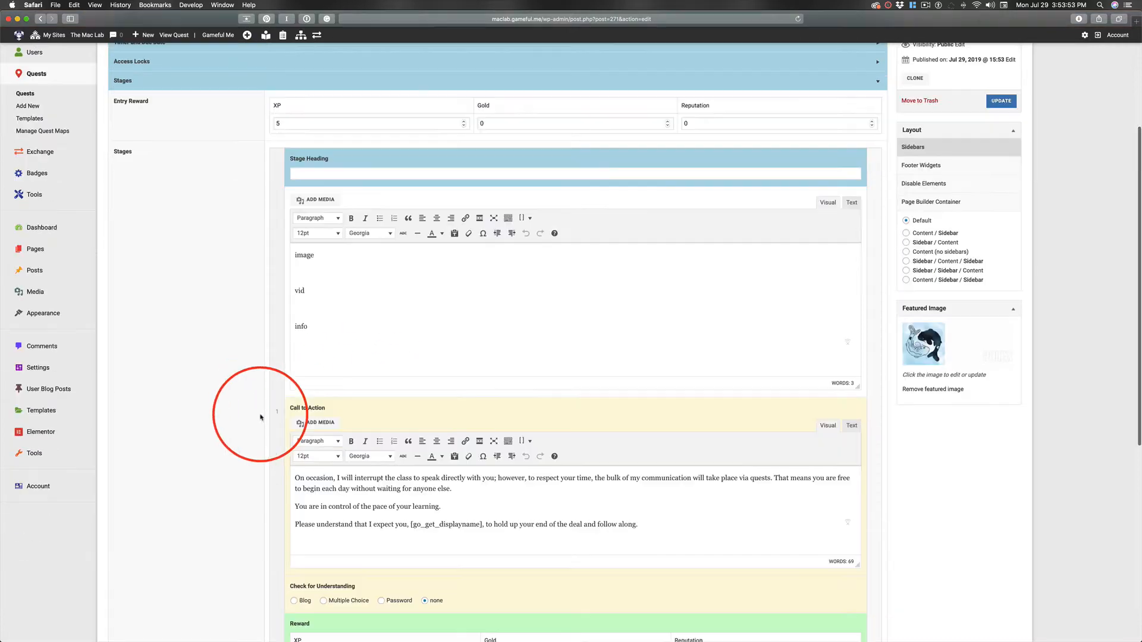
{"action": "scroll", "coordinate": [261, 417], "scroll_direction": "down", "scroll_amount": 5}
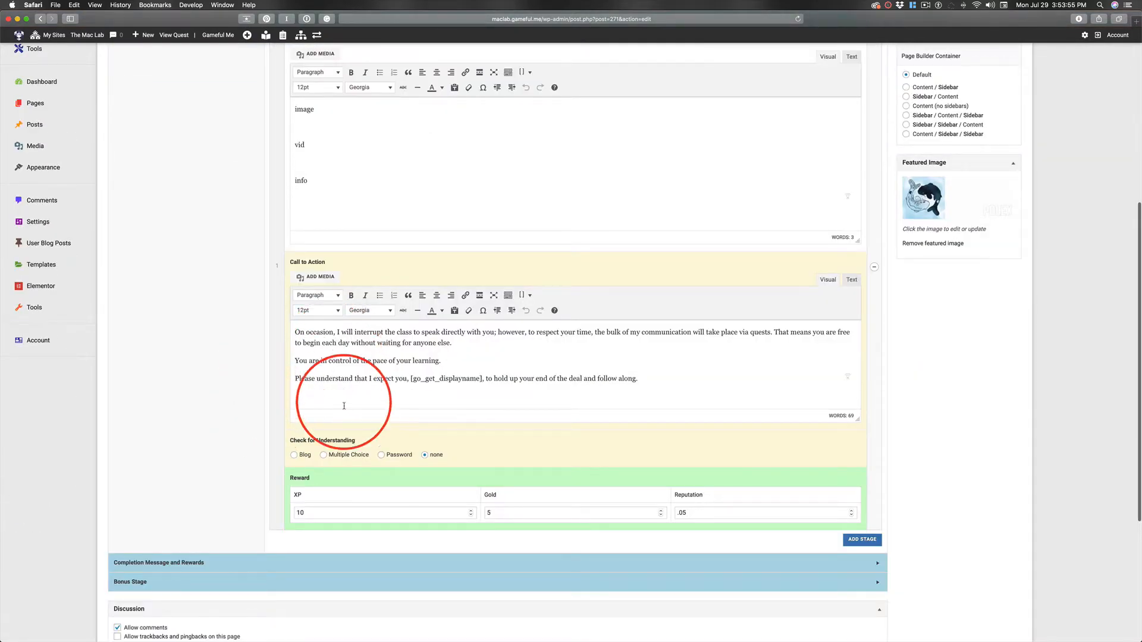
{"action": "left_click", "coordinate": [227, 562]}
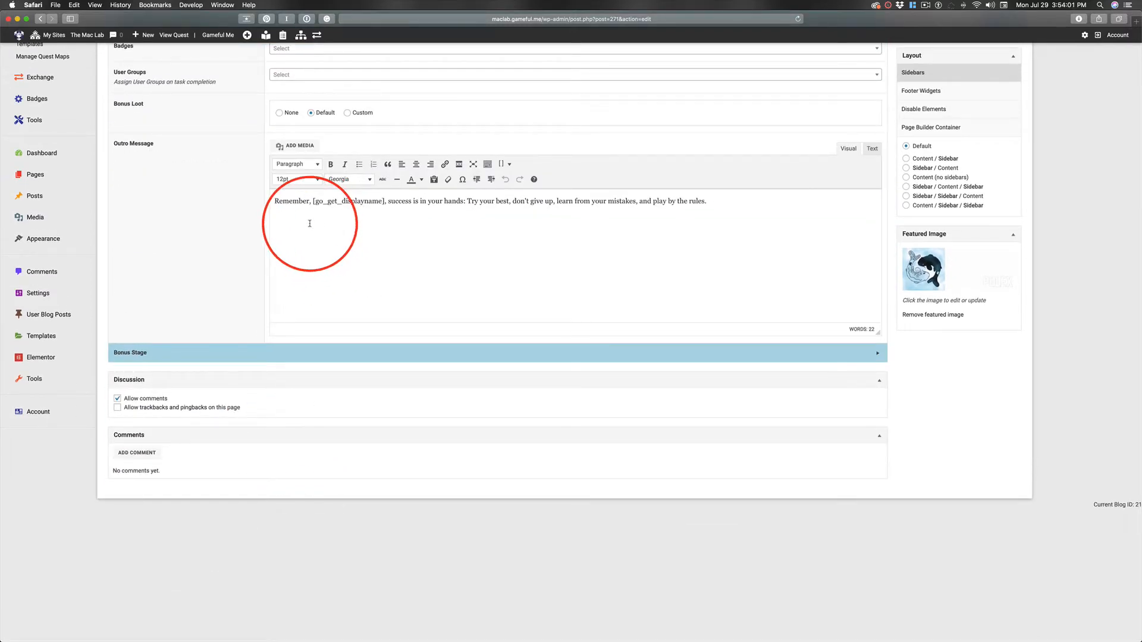
{"action": "scroll", "coordinate": [200, 222], "scroll_direction": "up", "scroll_amount": 5}
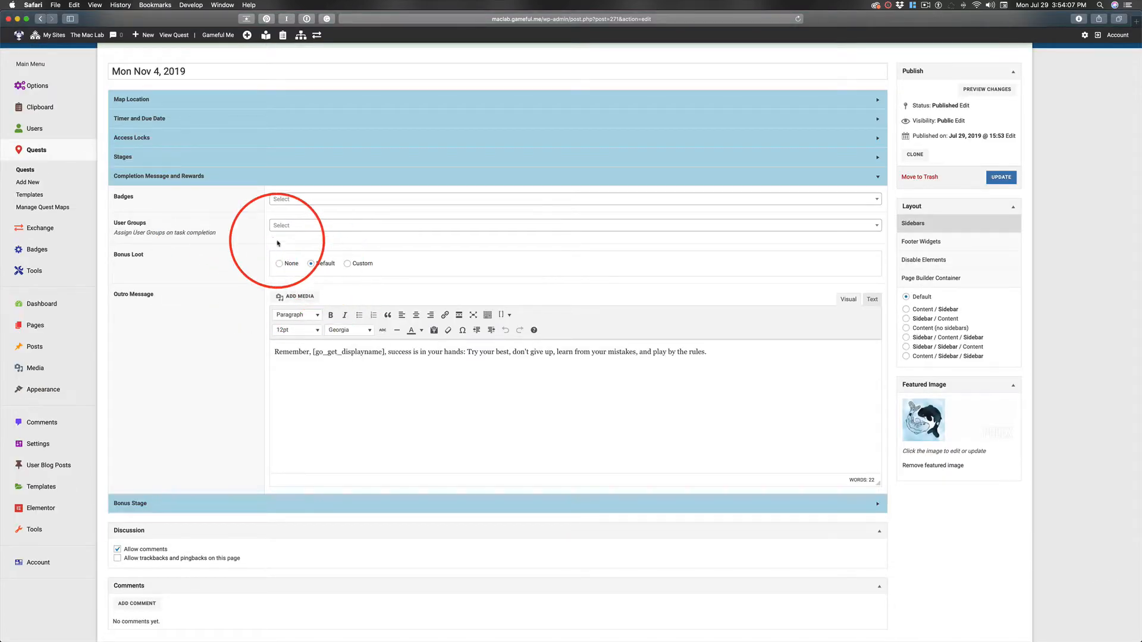
- Open the site's Bonus Loot Default options and examine the title, loot and drop rate of every entry
{"action": "mouse_move", "coordinate": [43, 87]}
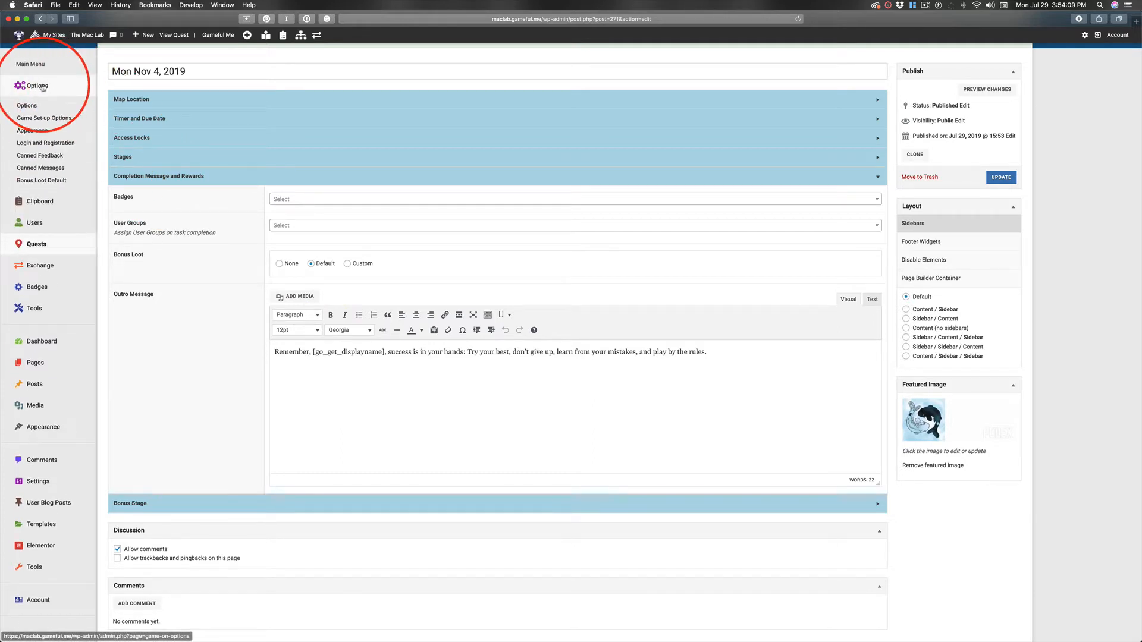
{"action": "left_click", "coordinate": [39, 182]}
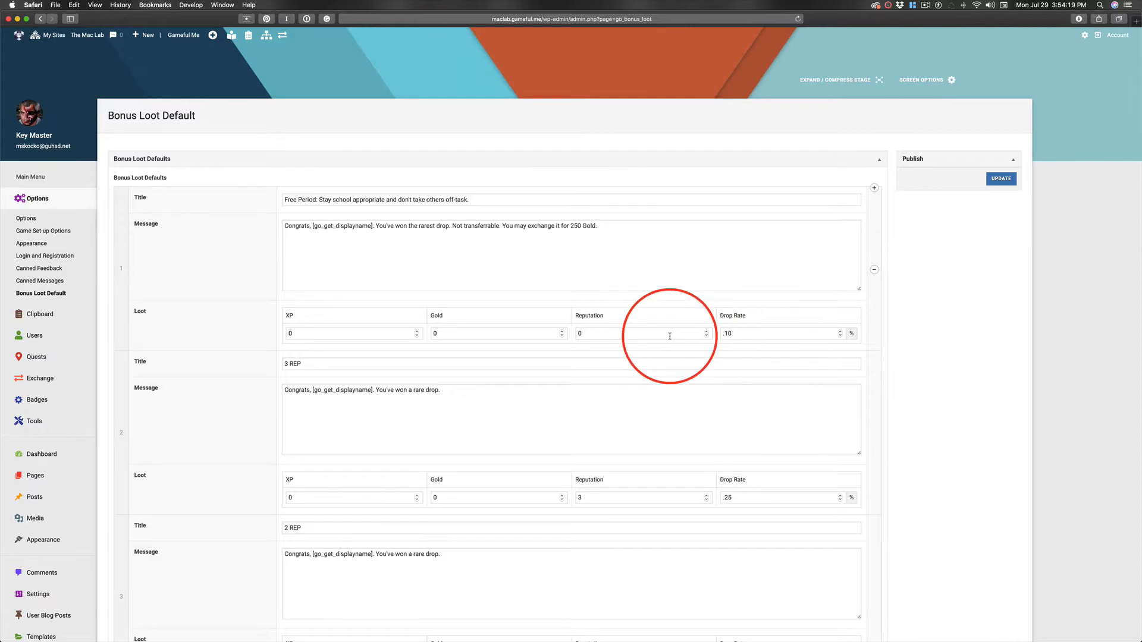
{"action": "scroll", "coordinate": [670, 336], "scroll_direction": "down", "scroll_amount": 4}
{"action": "scroll", "coordinate": [670, 336], "scroll_direction": "down", "scroll_amount": 2}
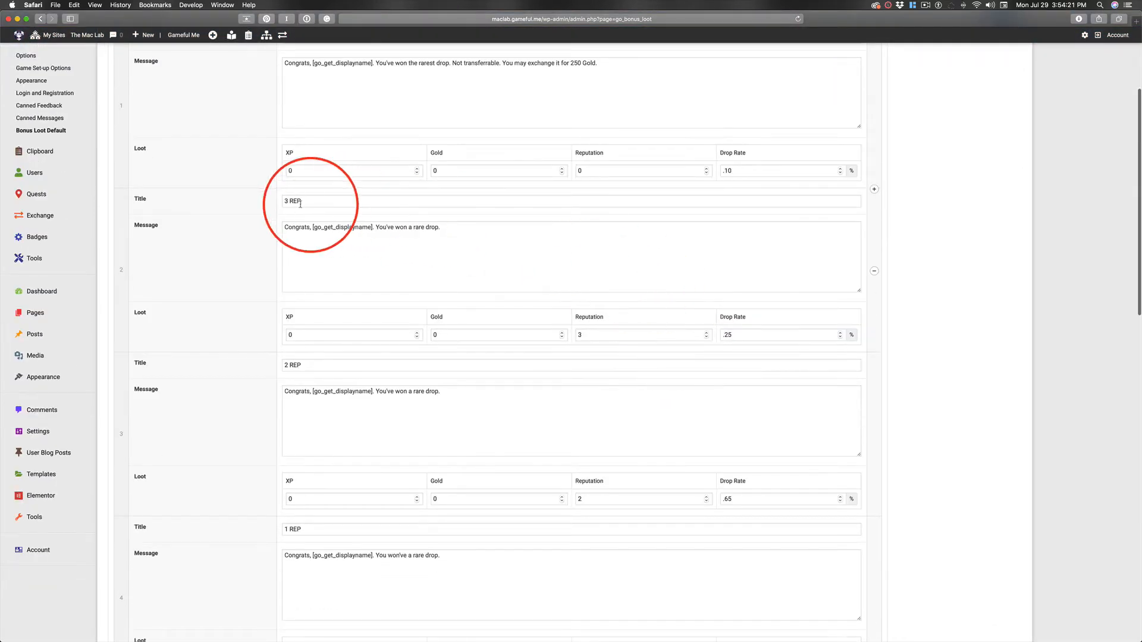
{"action": "scroll", "coordinate": [725, 321], "scroll_direction": "down", "scroll_amount": 5}
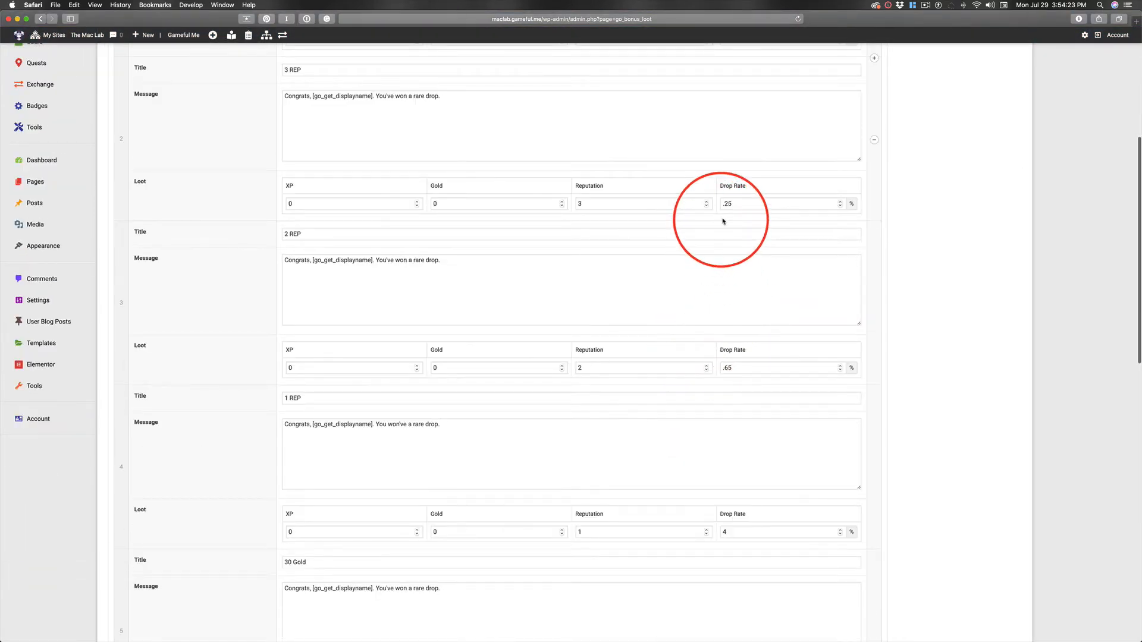
{"action": "scroll", "coordinate": [744, 410], "scroll_direction": "down", "scroll_amount": 2}
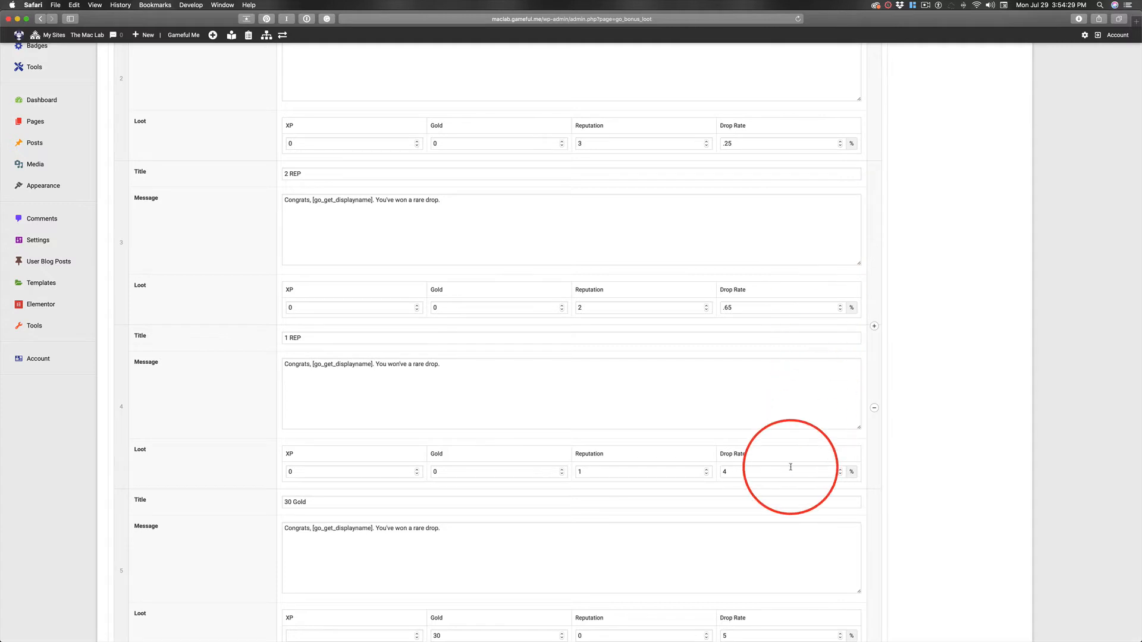
{"action": "scroll", "coordinate": [791, 467], "scroll_direction": "down", "scroll_amount": 8}
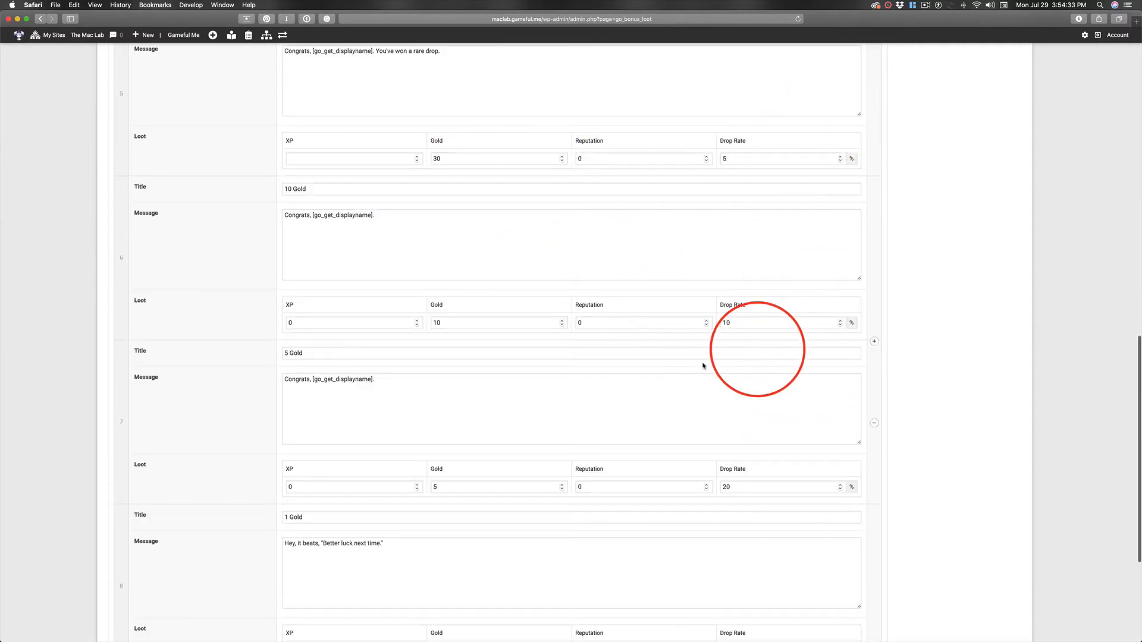
{"action": "scroll", "coordinate": [711, 399], "scroll_direction": "down", "scroll_amount": 3}
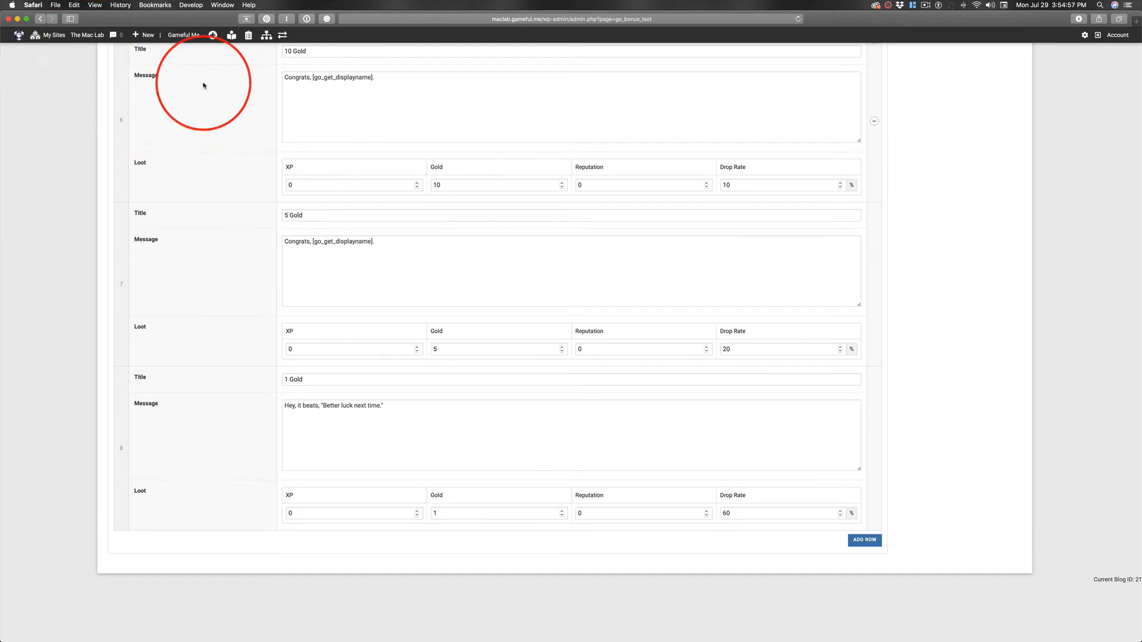
- Switch to the Quest Maps window and check the daily quests listed by month on the Daily Quests S1 2019 map
{"action": "key", "text": "super+grave"}
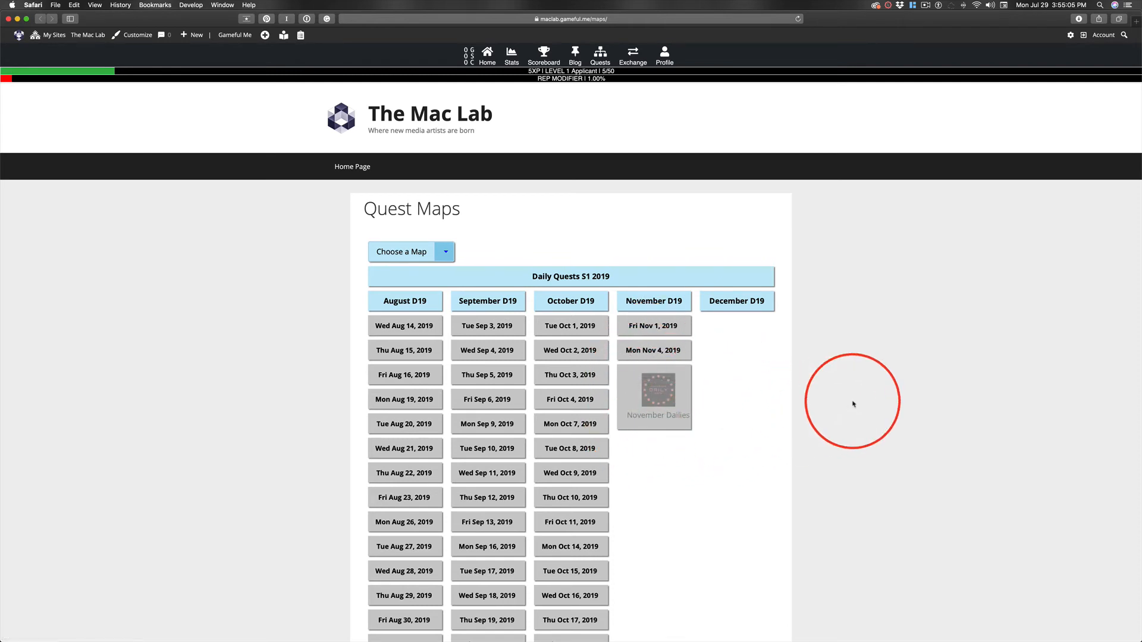
{"action": "scroll", "coordinate": [832, 416], "scroll_direction": "down", "scroll_amount": 3}
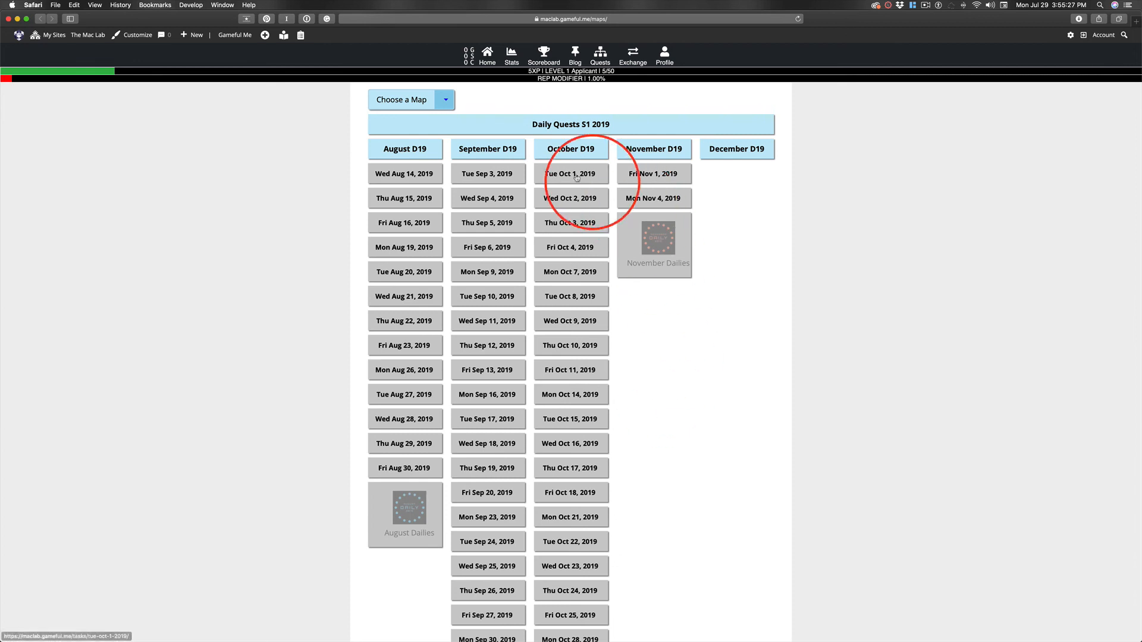
{"action": "scroll", "coordinate": [561, 217], "scroll_direction": "up", "scroll_amount": 2}
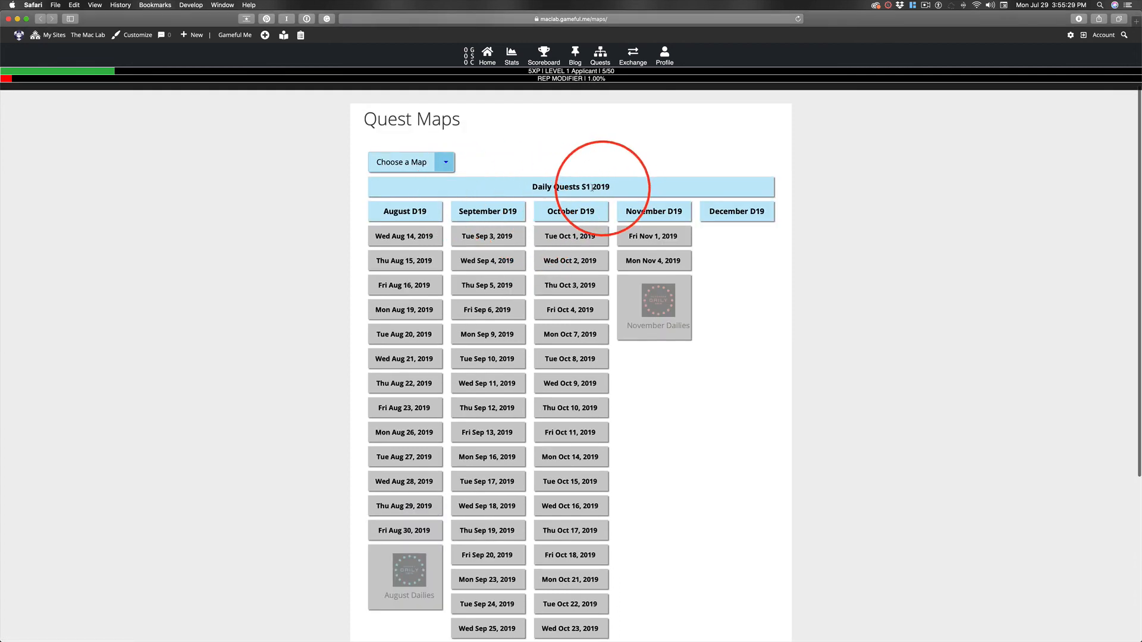